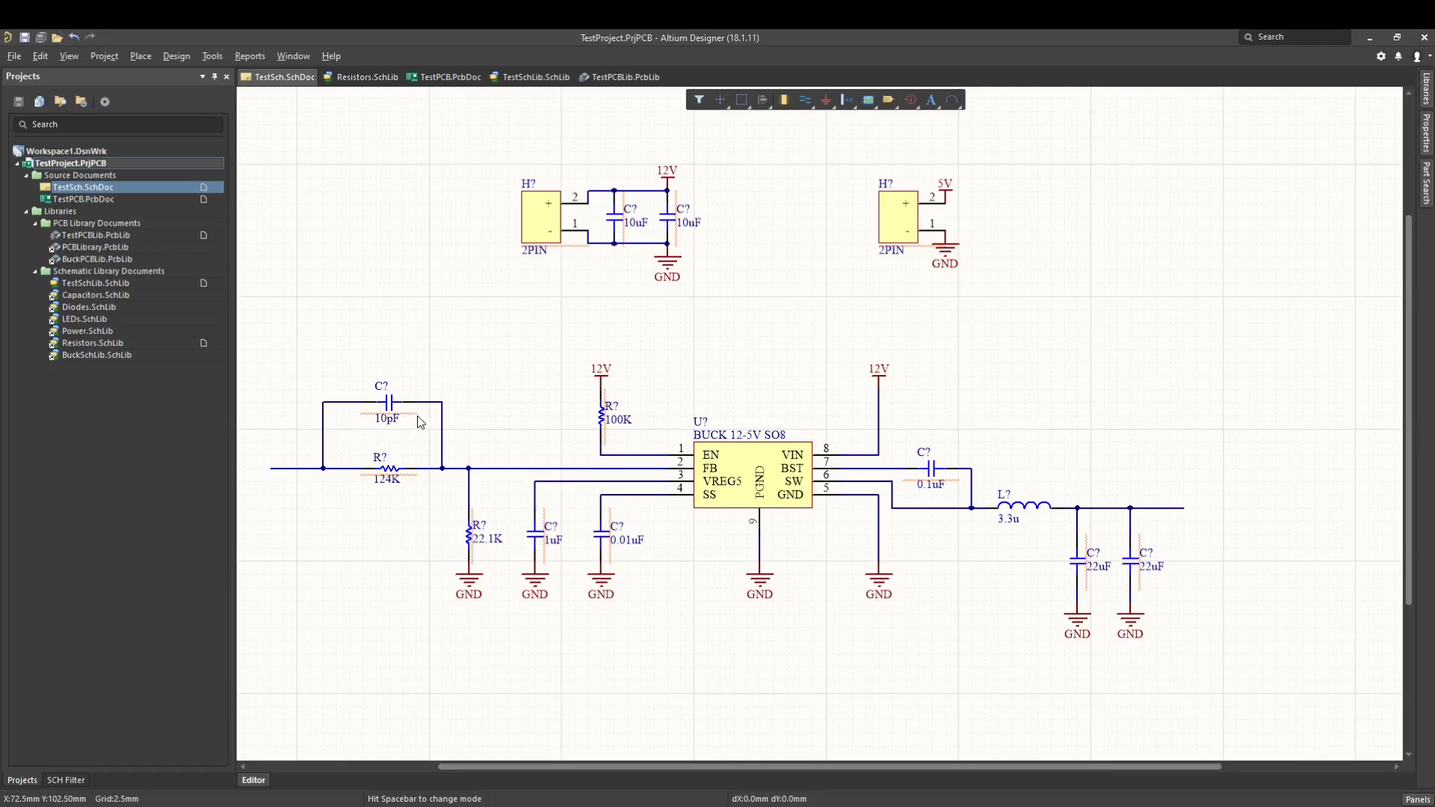
{"action": "scroll", "coordinate": [377, 460], "scroll_direction": "up", "scroll_amount": 1, "text": "ctrl"}
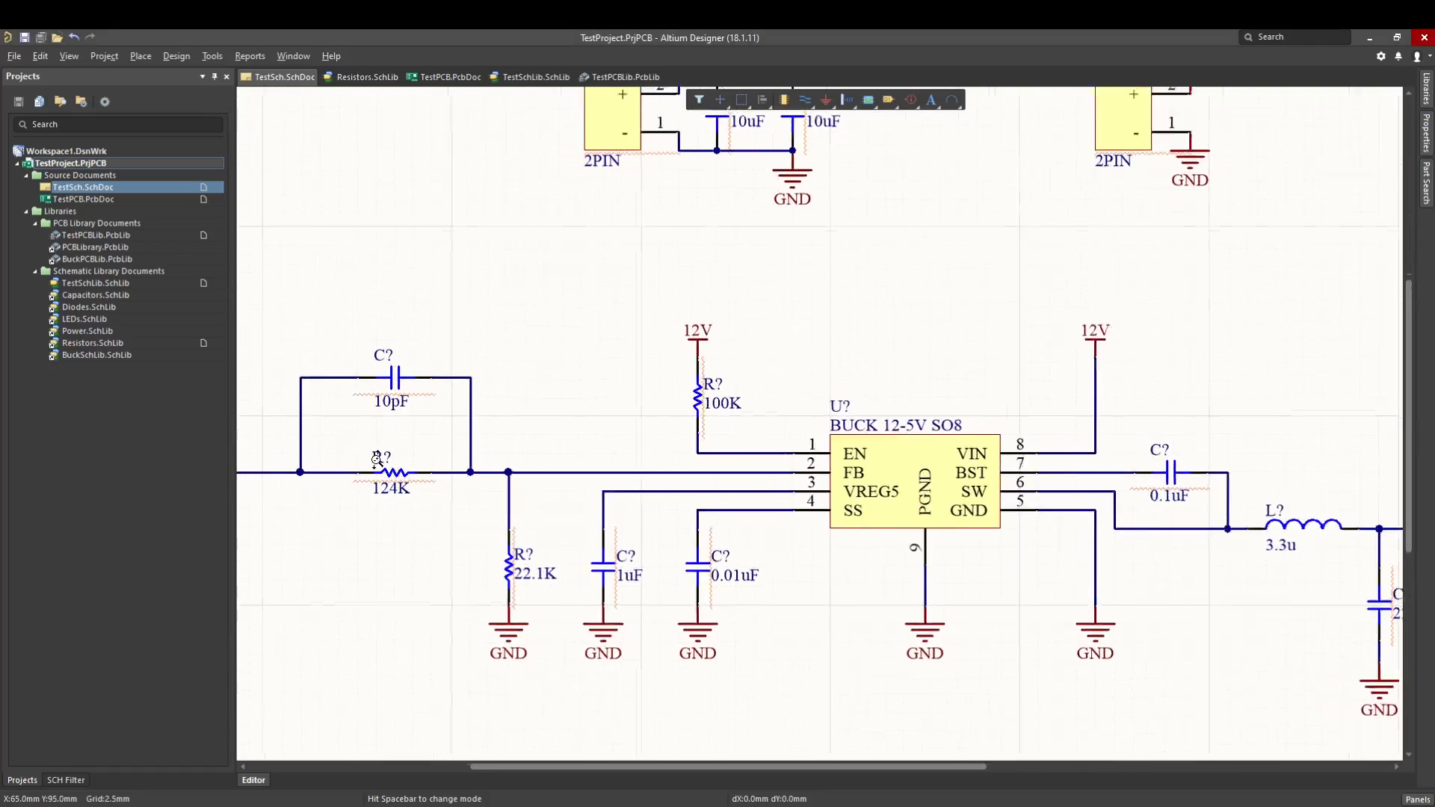
{"action": "scroll", "coordinate": [377, 460], "scroll_direction": "up", "scroll_amount": 1, "text": "ctrl"}
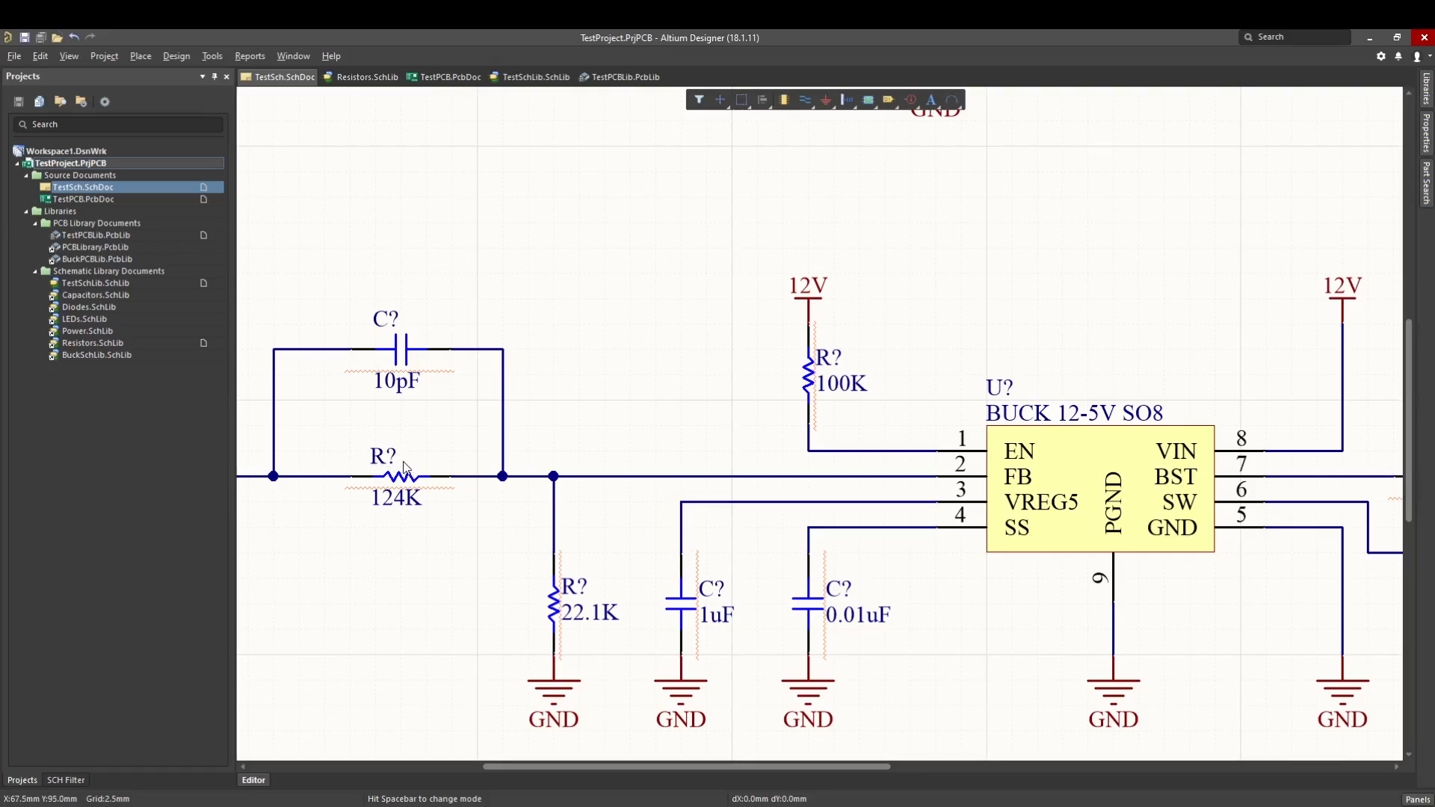
{"action": "scroll", "coordinate": [710, 464], "scroll_direction": "down", "scroll_amount": 1, "text": "ctrl"}
{"action": "scroll", "coordinate": [843, 454], "scroll_direction": "down", "scroll_amount": 2, "text": "ctrl"}
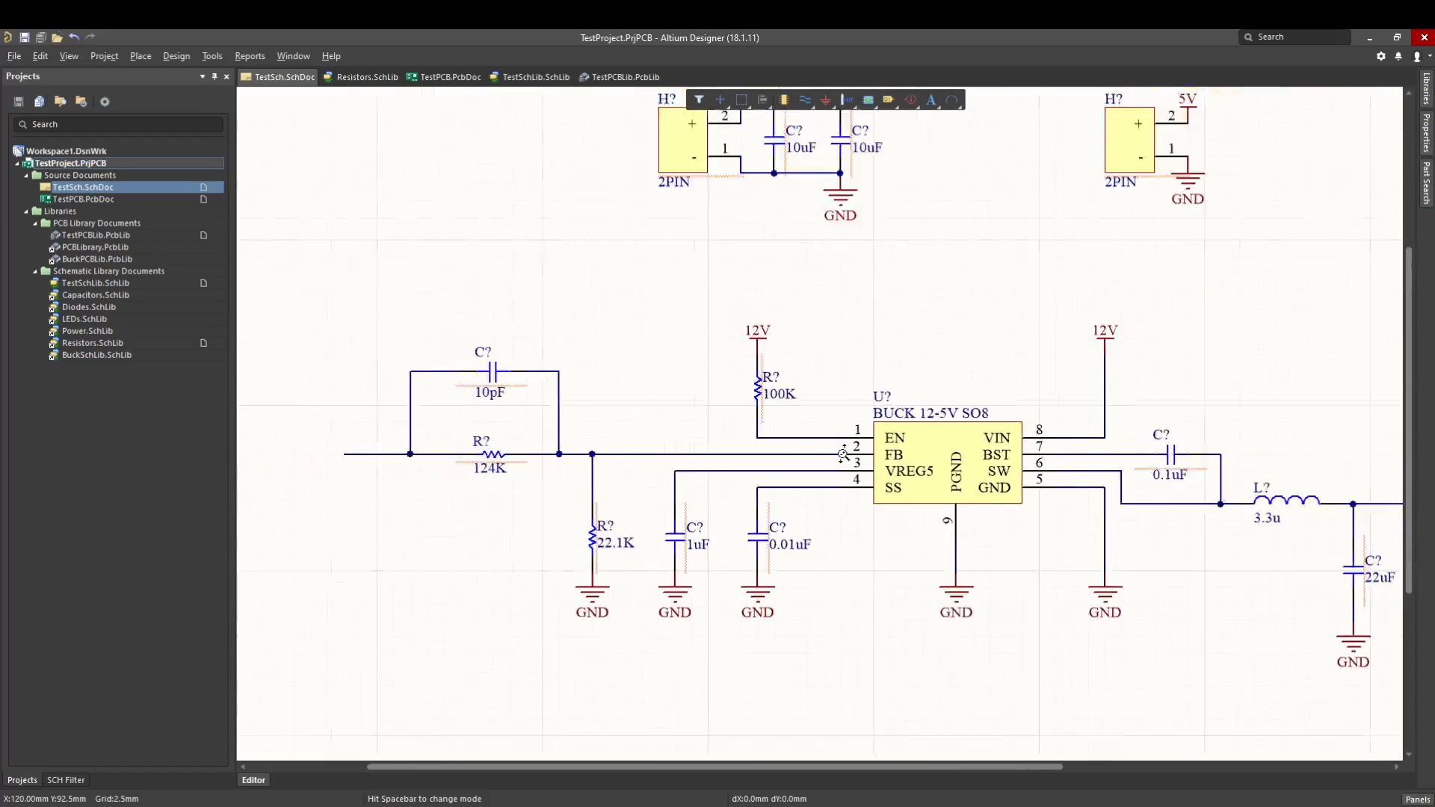
{"action": "scroll", "coordinate": [843, 453], "scroll_direction": "down", "scroll_amount": 1, "text": "ctrl"}
{"action": "right_click_drag", "start_coordinate": [843, 454], "coordinate": [707, 485]}
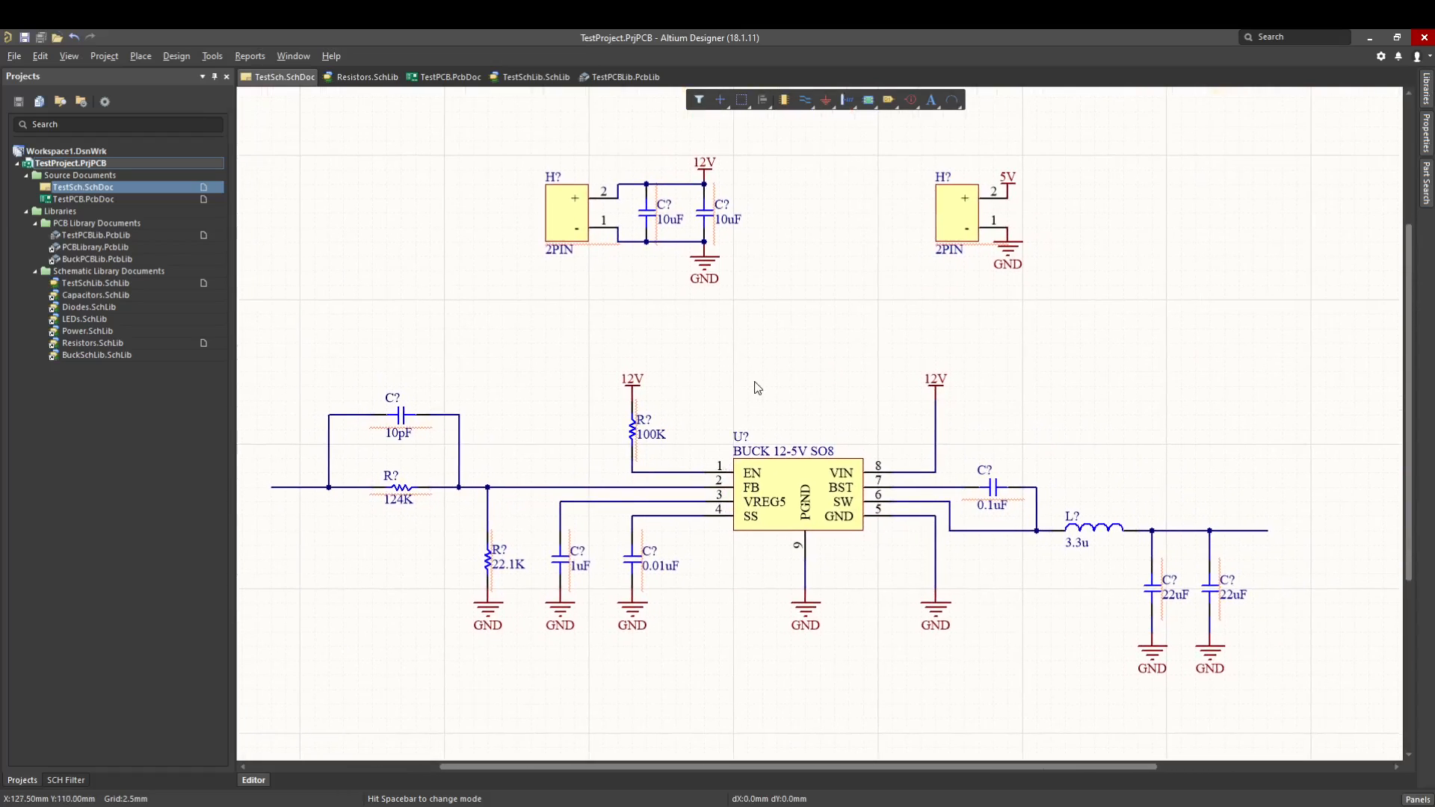
Open the schematic annotation settings, try the Up Then Across processing order and set it back to Across Then Down.
{"action": "left_click", "coordinate": [212, 57]}
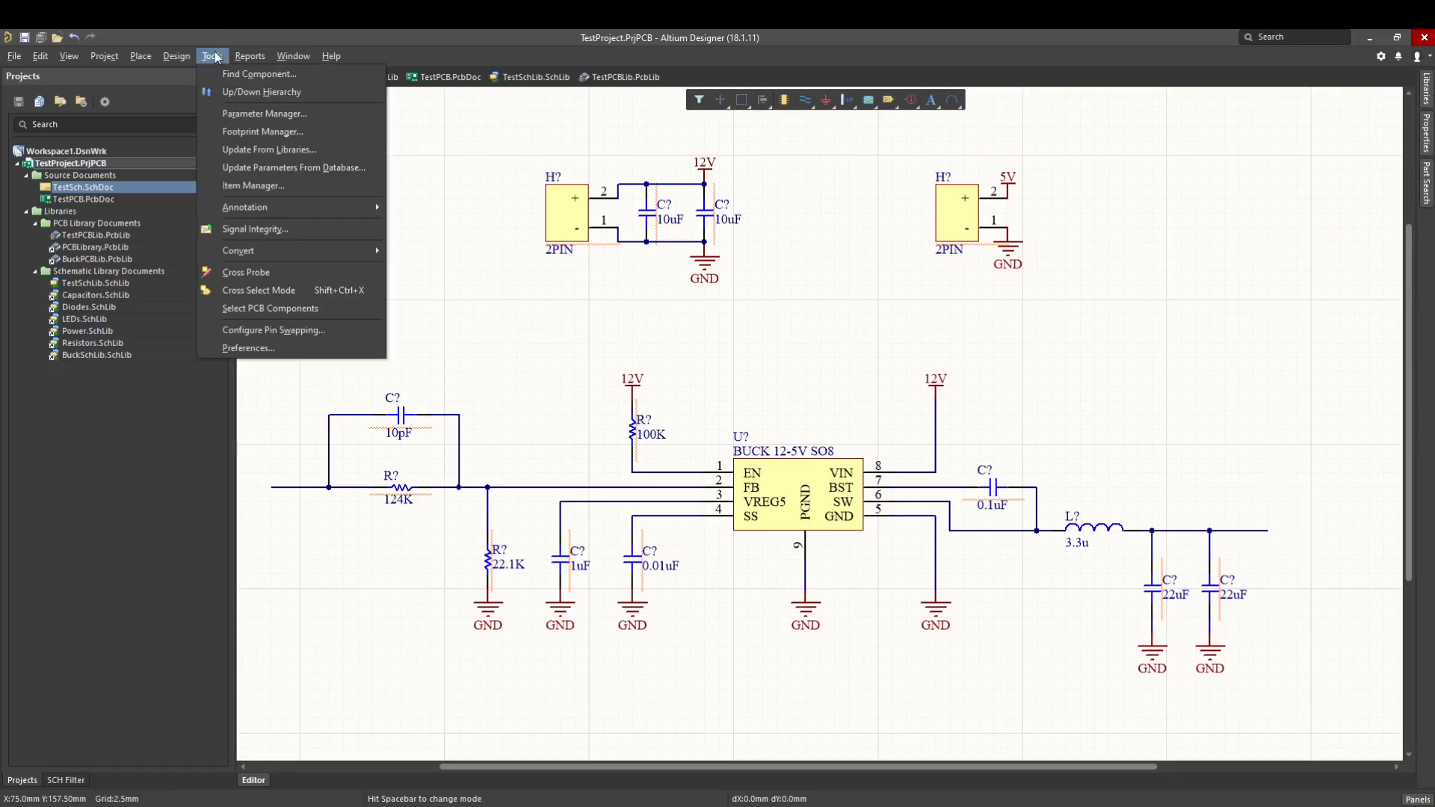
{"action": "mouse_move", "coordinate": [295, 205]}
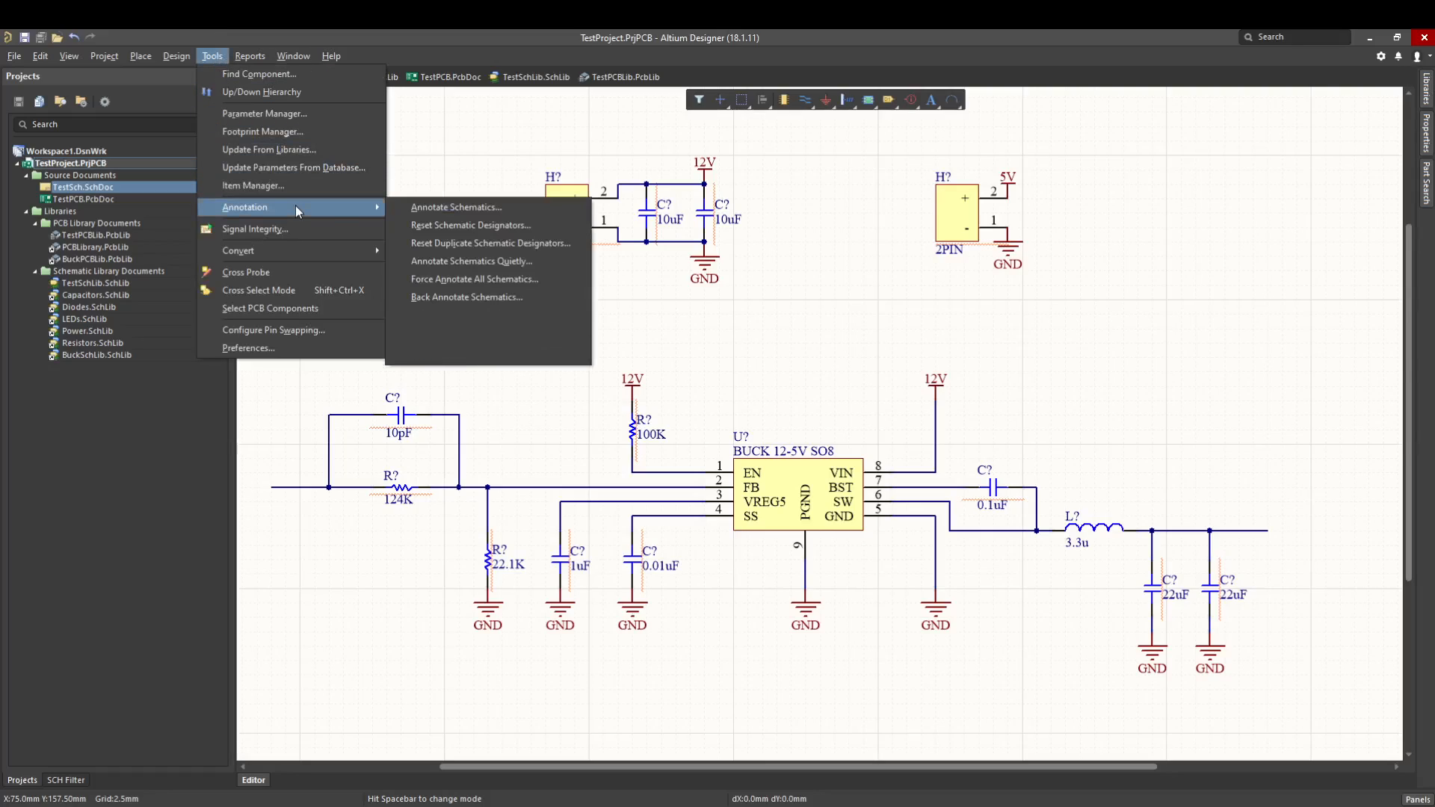
{"action": "left_click", "coordinate": [448, 215]}
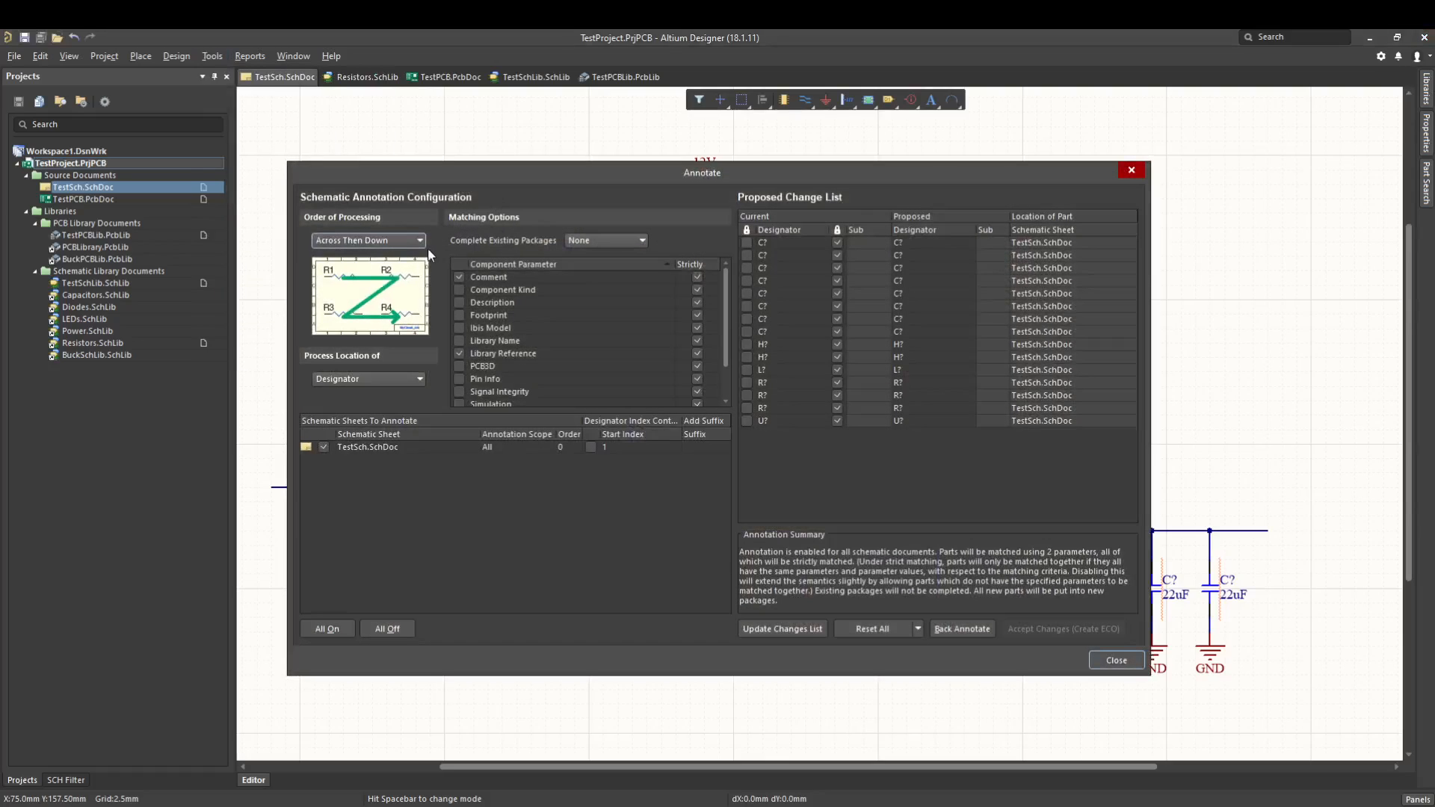
{"action": "left_click", "coordinate": [415, 241]}
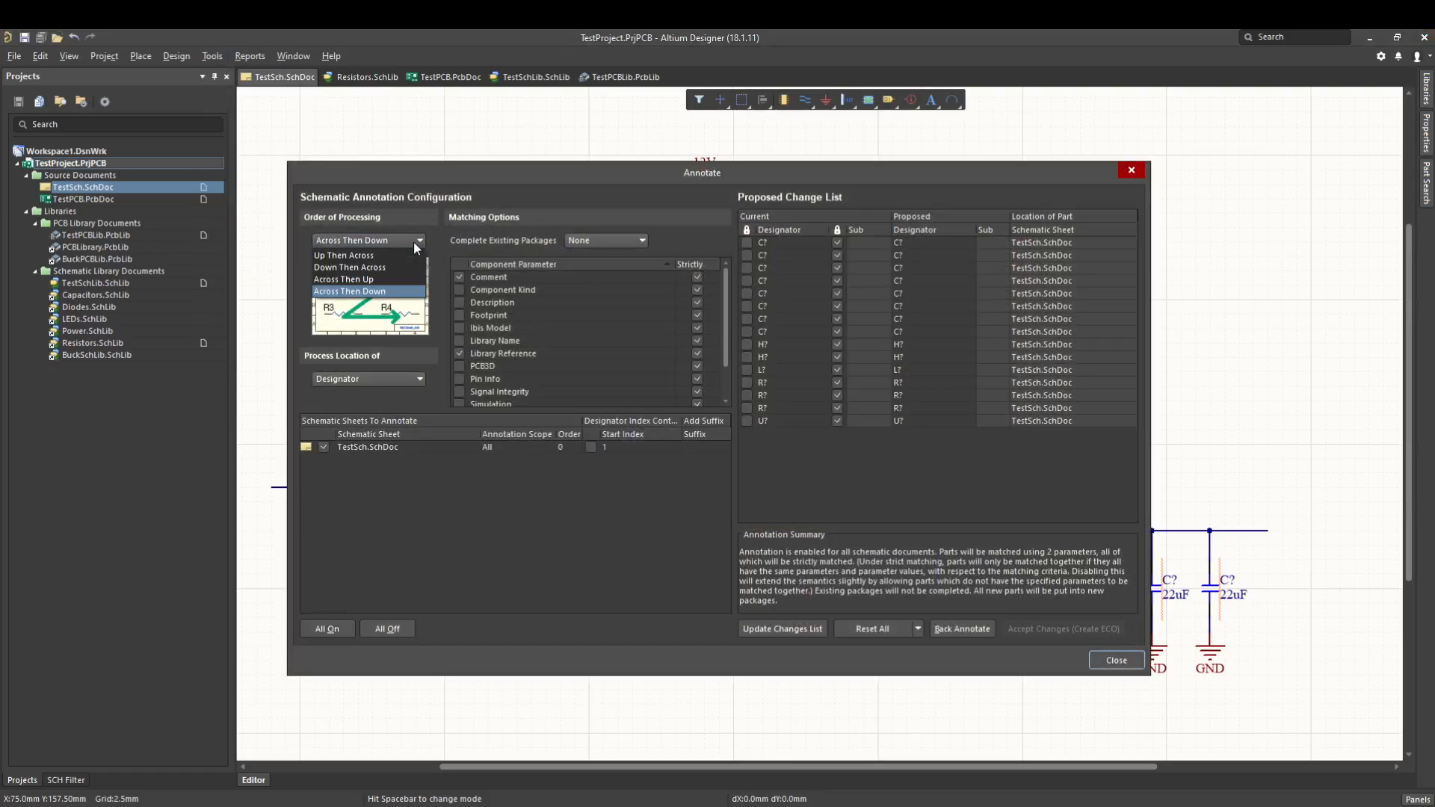
{"action": "left_click", "coordinate": [351, 256]}
{"action": "left_click", "coordinate": [373, 240]}
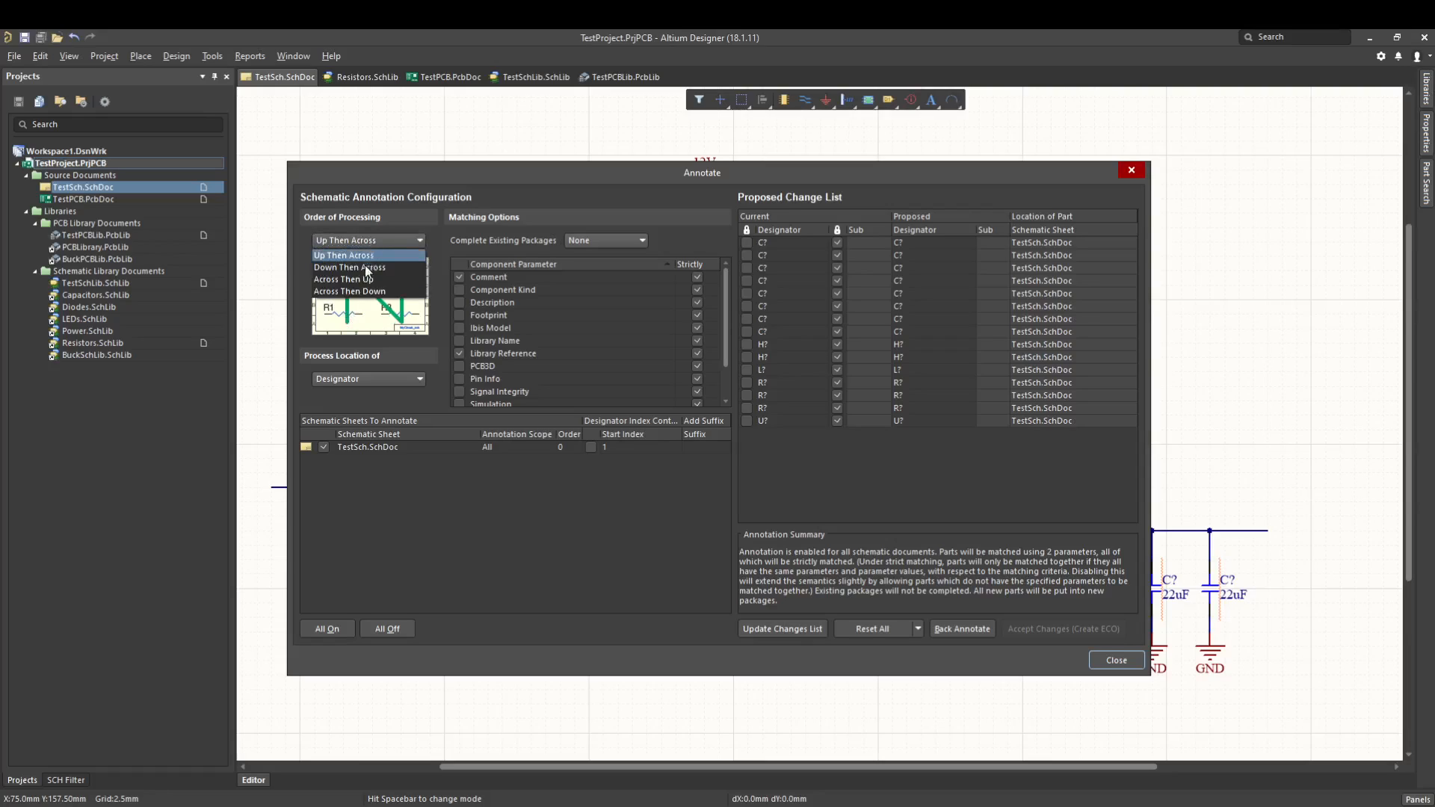
{"action": "left_click", "coordinate": [360, 294]}
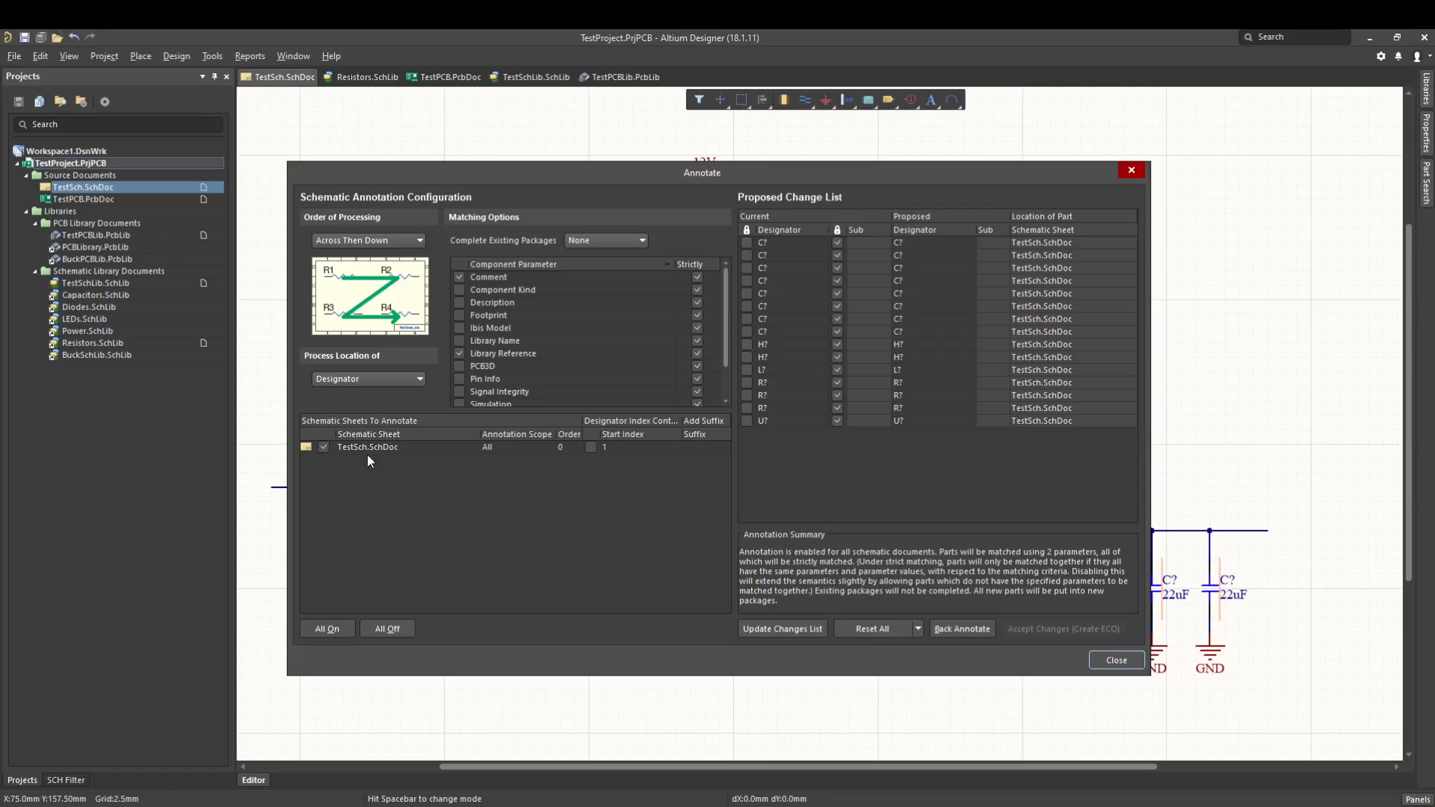
Generate proposed designators for TestSch.SchDoc, then validate and execute them through an engineering change order.
{"action": "left_click", "coordinate": [787, 626]}
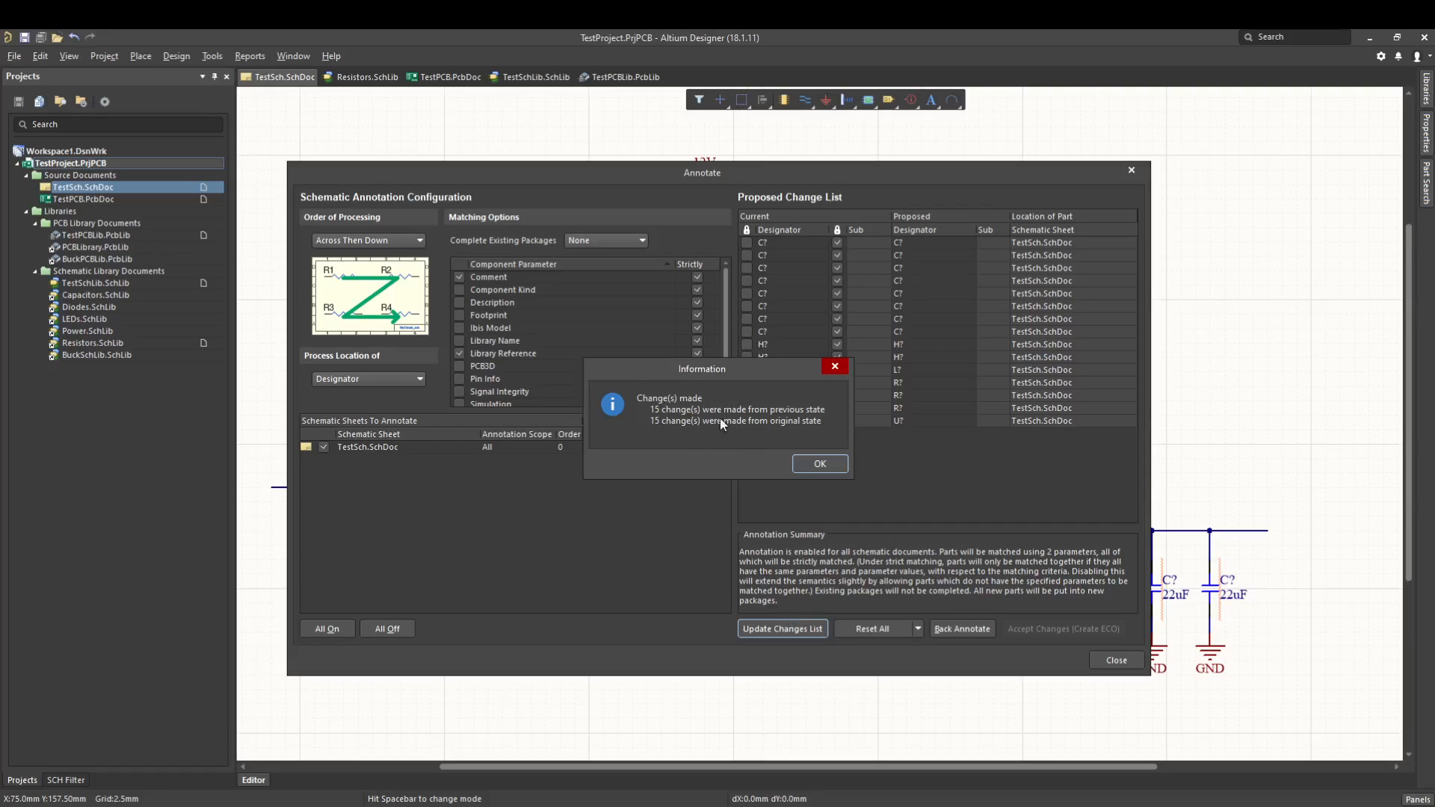
{"action": "left_click", "coordinate": [807, 460]}
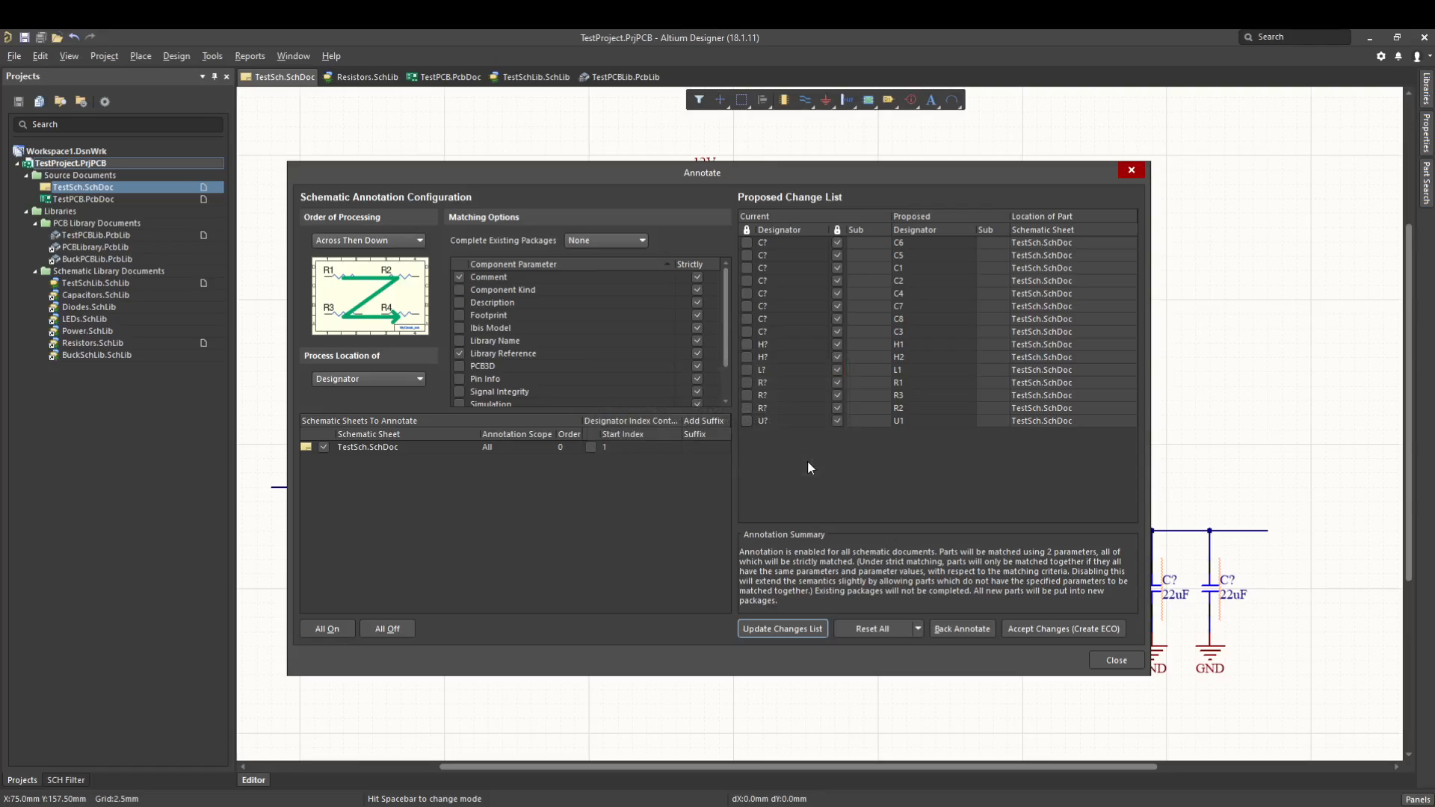
{"action": "left_click", "coordinate": [1066, 629]}
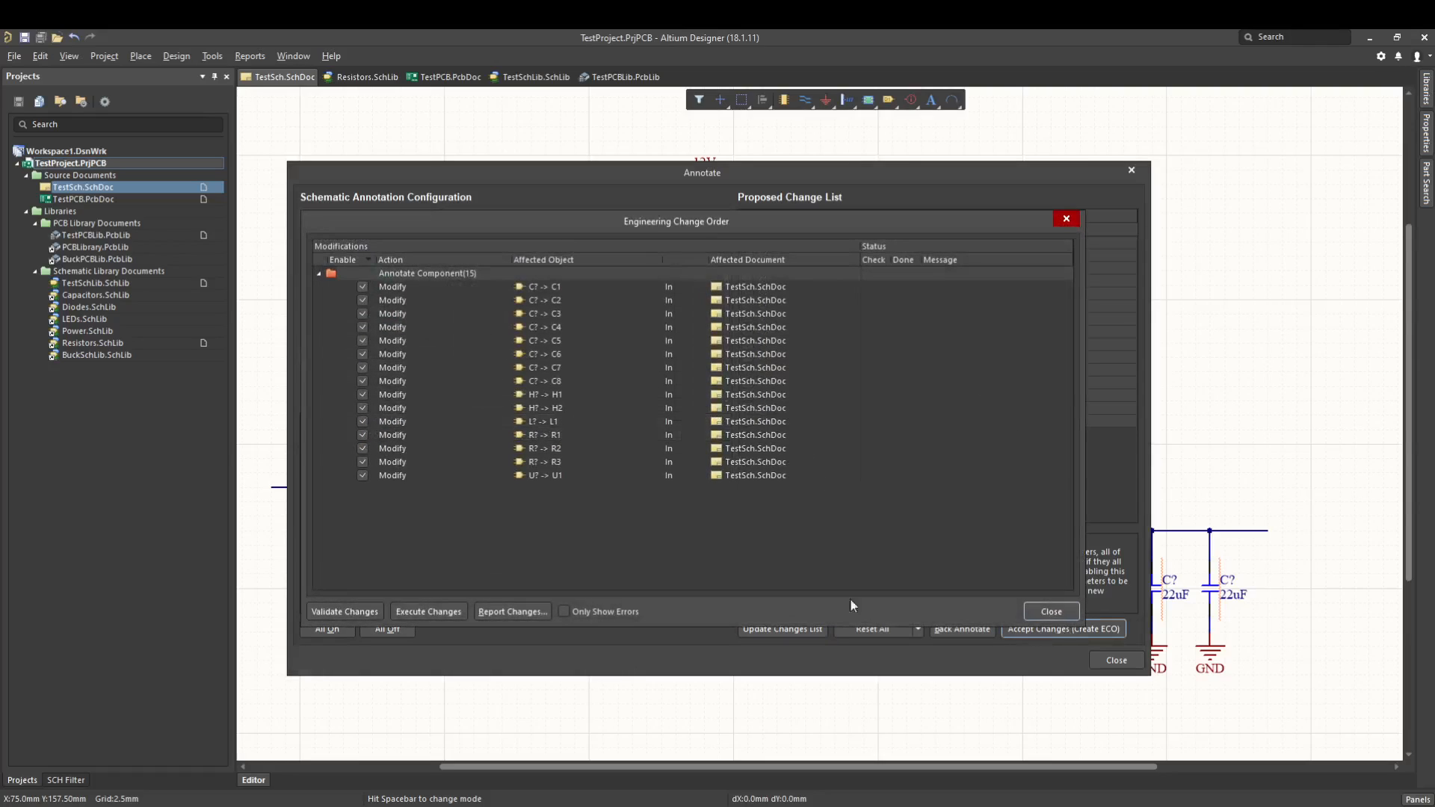
{"action": "left_click", "coordinate": [379, 611]}
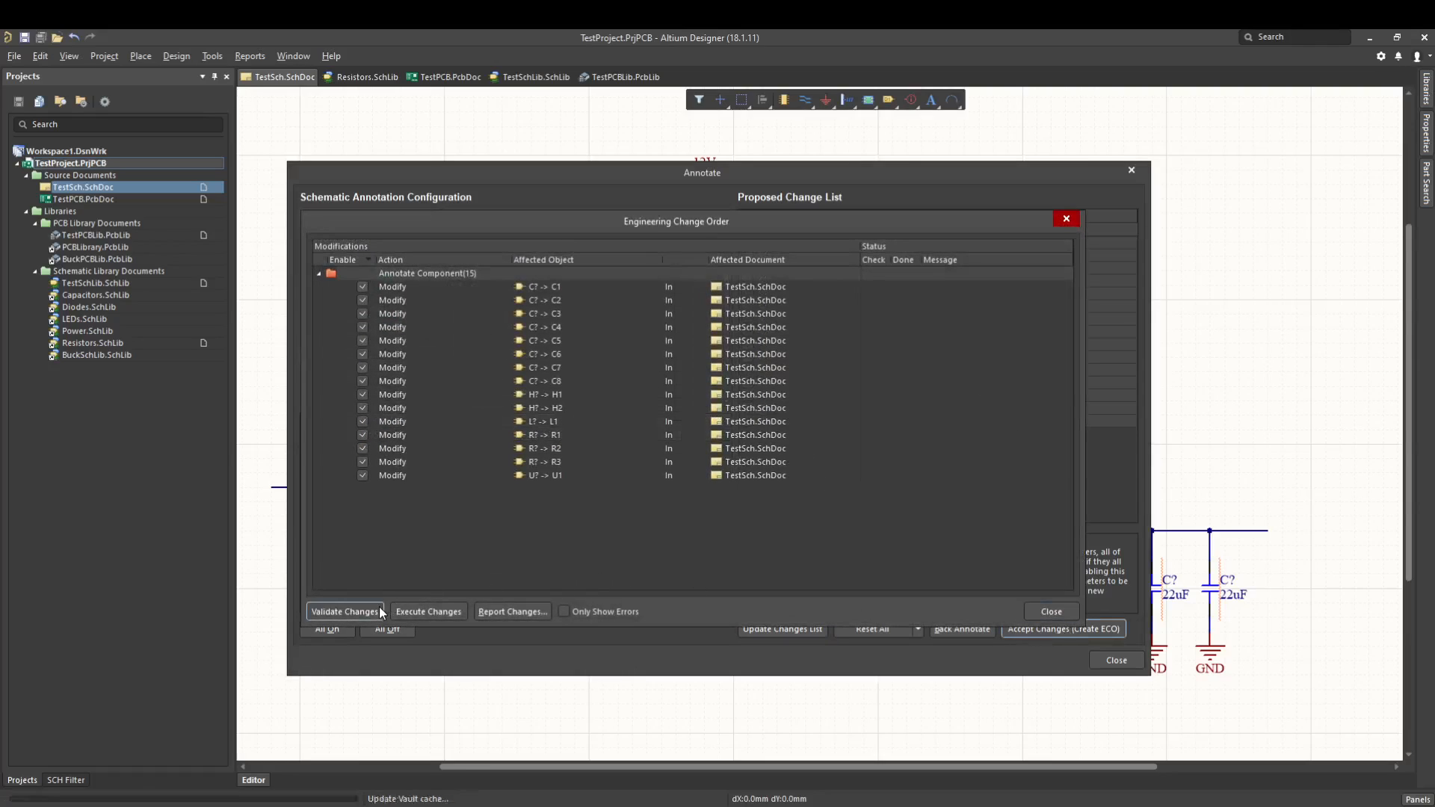
{"action": "left_click", "coordinate": [430, 611]}
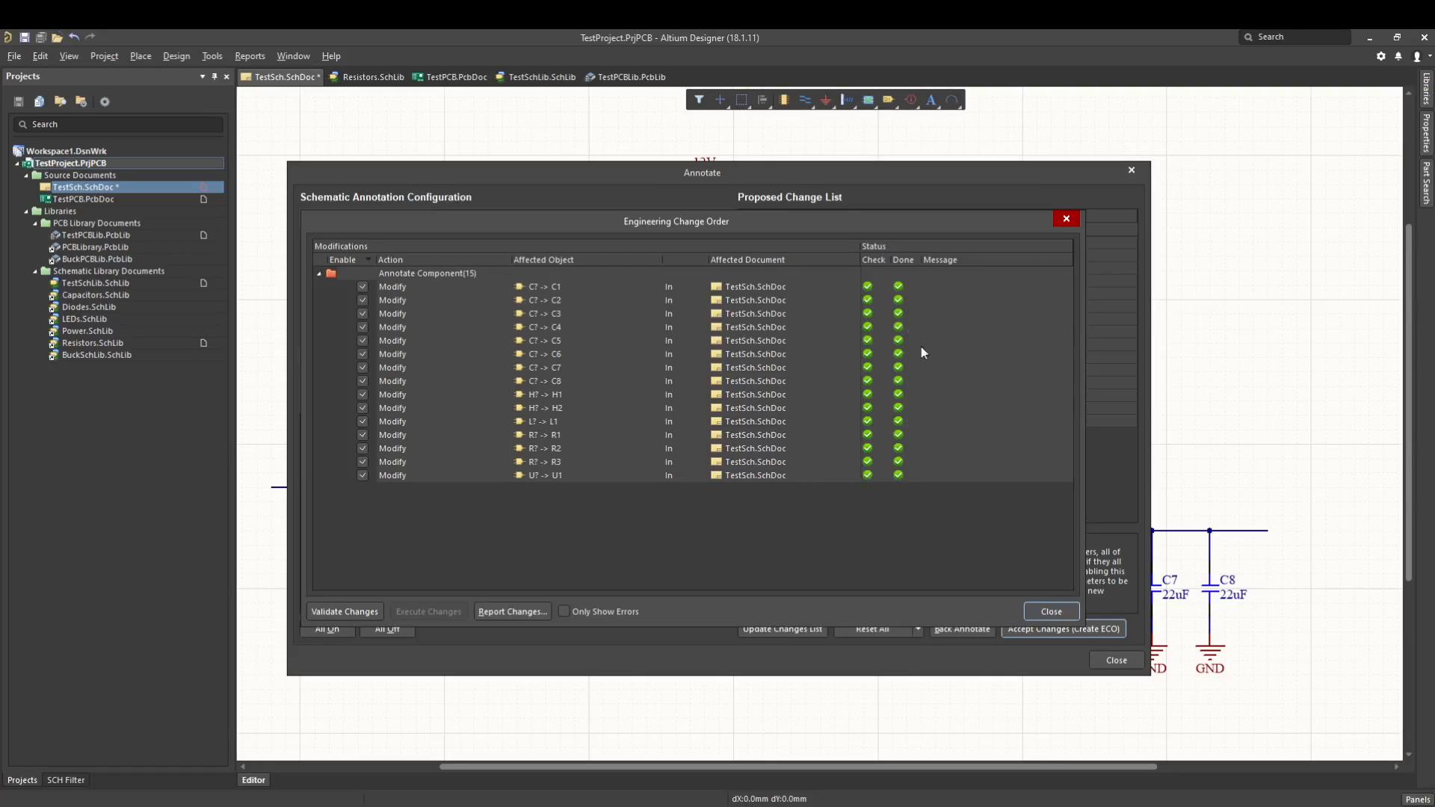
{"action": "left_click", "coordinate": [1051, 611]}
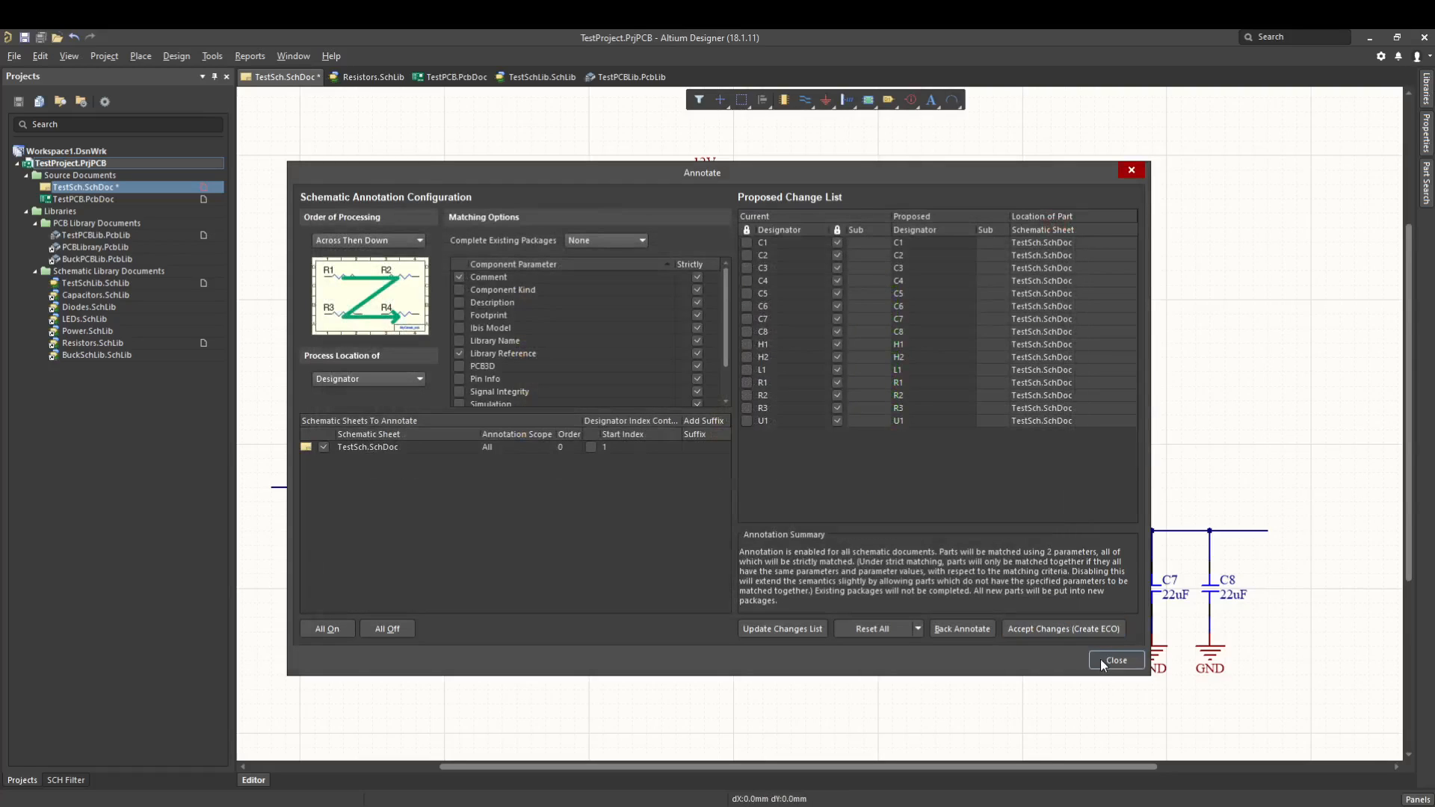
{"action": "left_click", "coordinate": [1101, 659]}
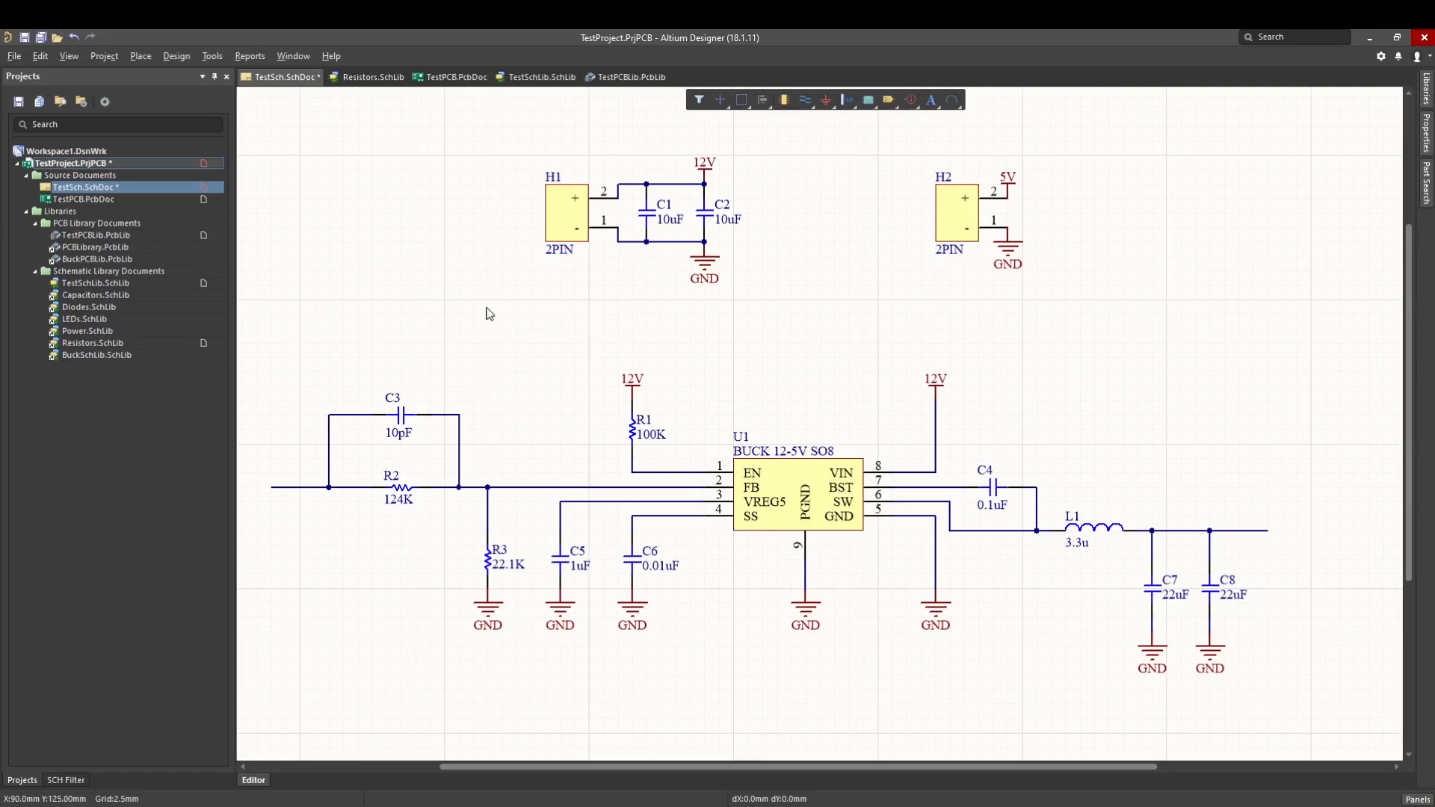
Reset all schematic designators to unassigned and accept the designator changes.
{"action": "left_click", "coordinate": [212, 56]}
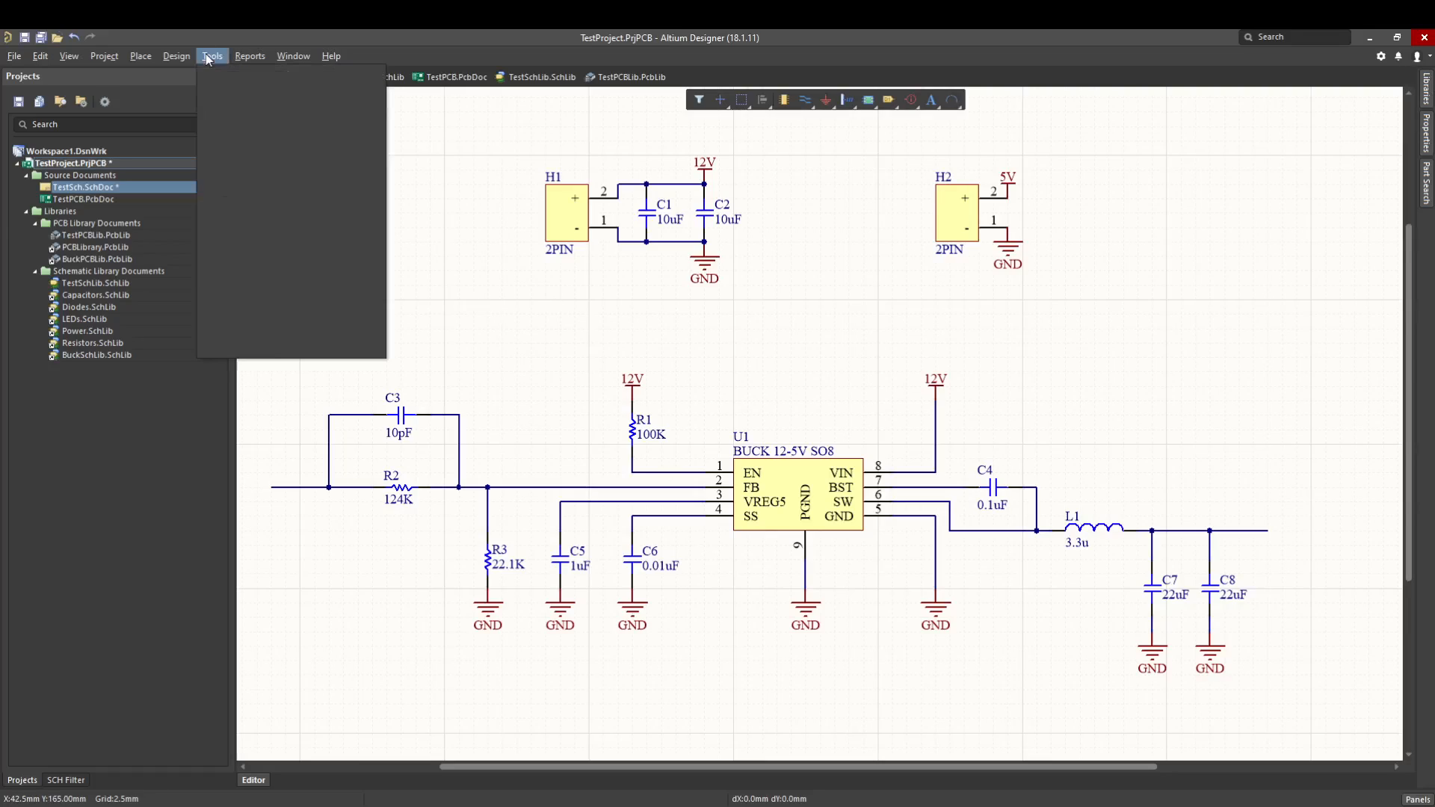
{"action": "mouse_move", "coordinate": [268, 209]}
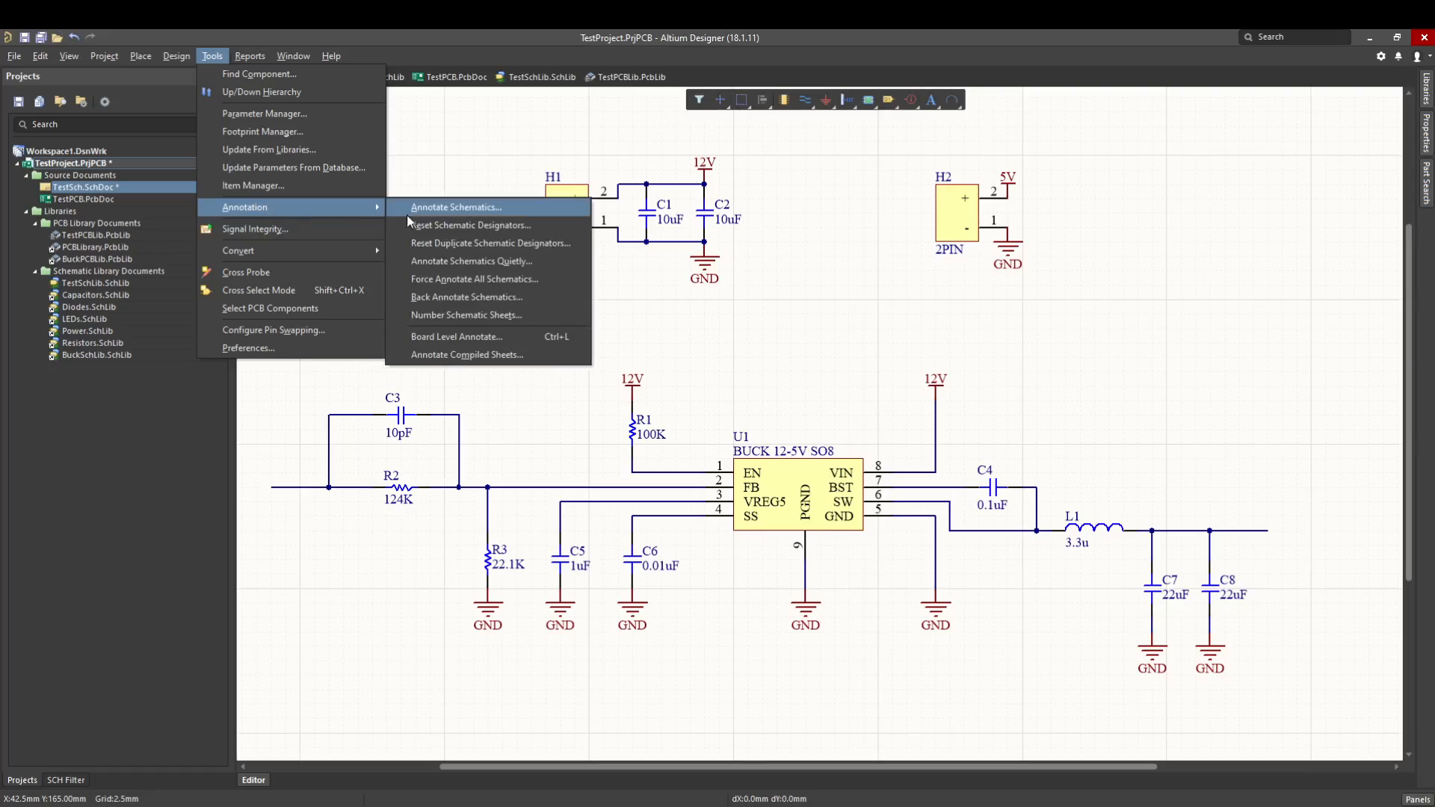
{"action": "left_click", "coordinate": [450, 226]}
{"action": "left_click", "coordinate": [751, 457]}
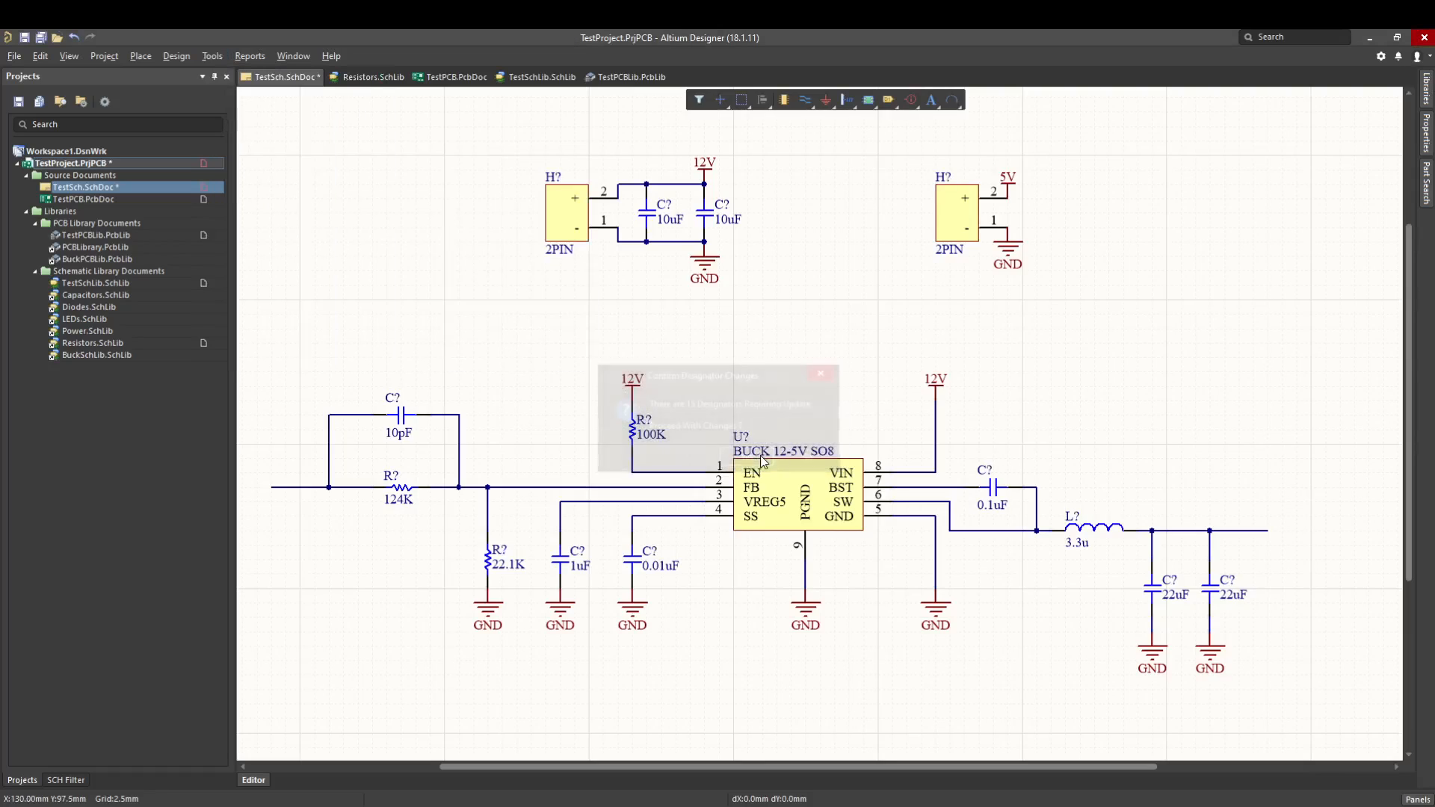
Annotate the schematics quietly so that every component gets a designator, accepting the proposed changes.
{"action": "left_click", "coordinate": [212, 56]}
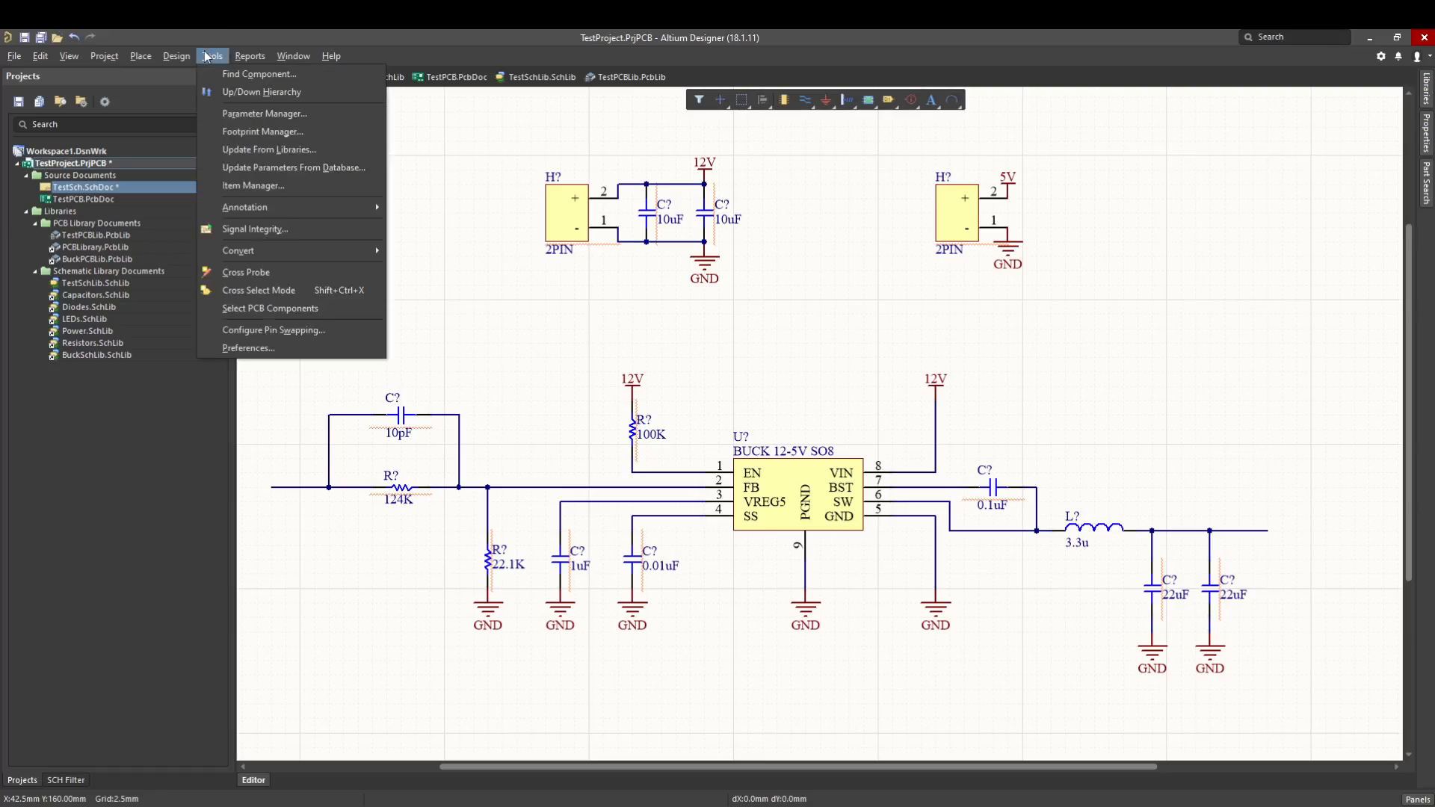
{"action": "mouse_move", "coordinate": [282, 209]}
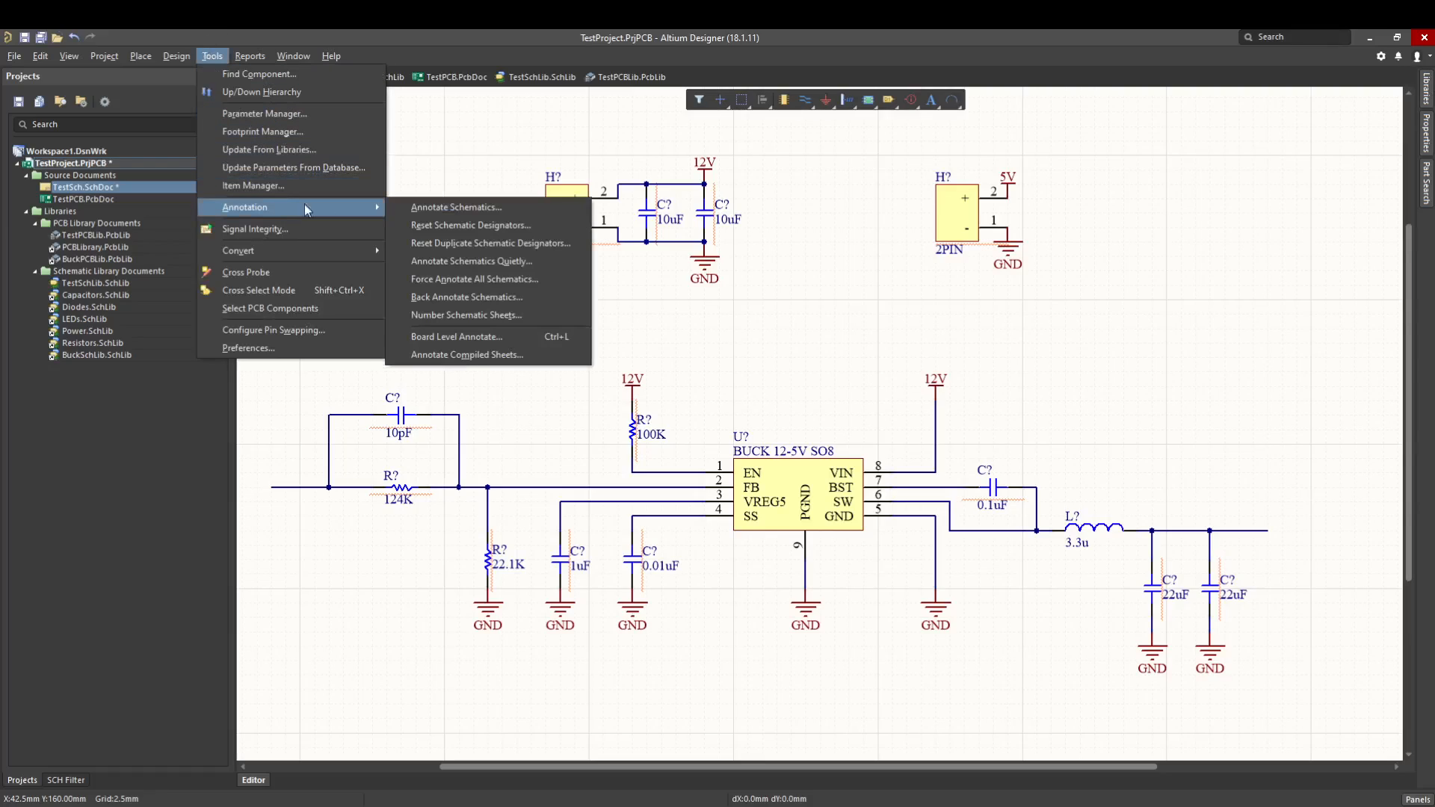
{"action": "left_click", "coordinate": [537, 262]}
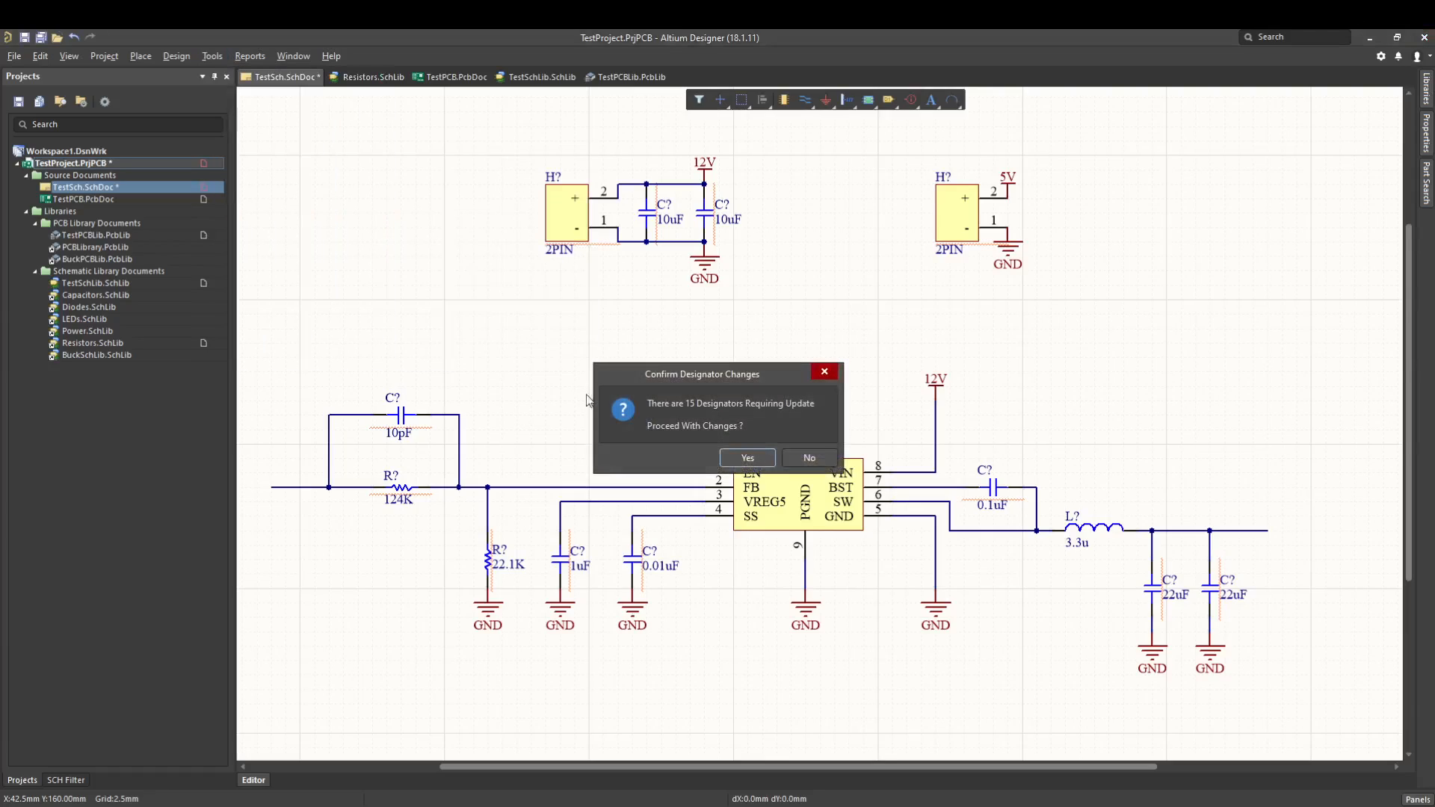
{"action": "left_click", "coordinate": [746, 459]}
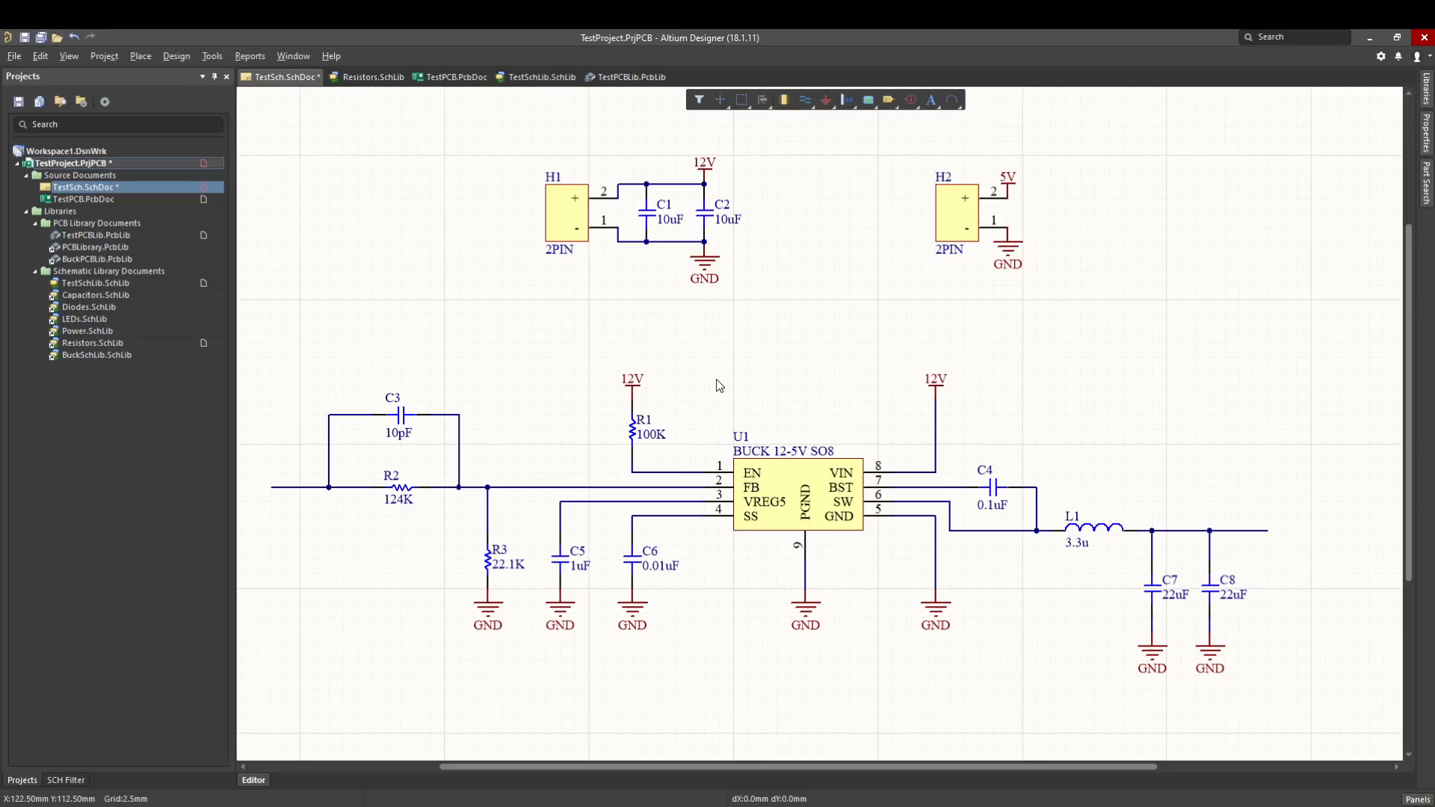
Place net labels on the wires at pins 1 to 4 and pins 7, 6 and 5 of U1.
{"action": "key", "text": "p"}
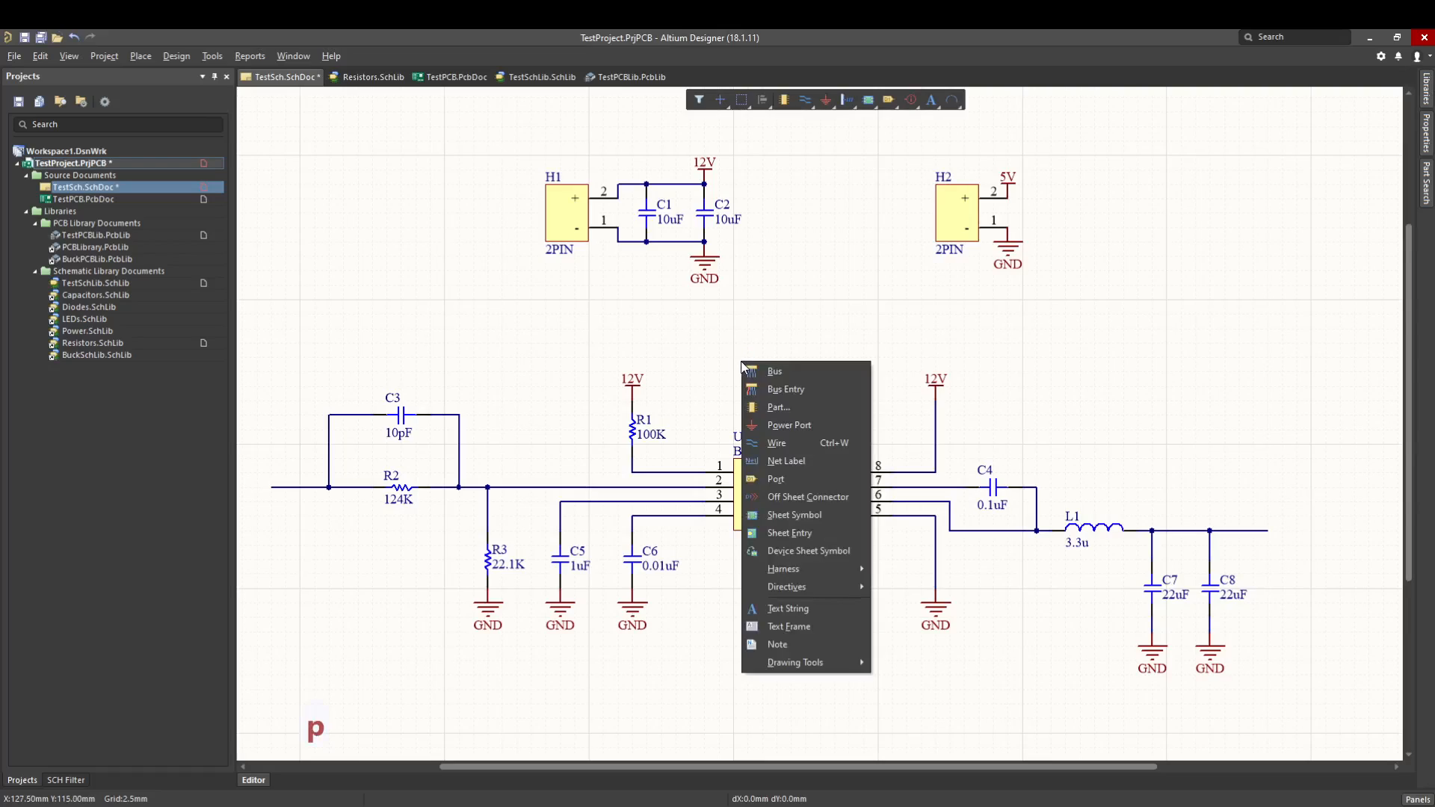
{"action": "key", "text": "n"}
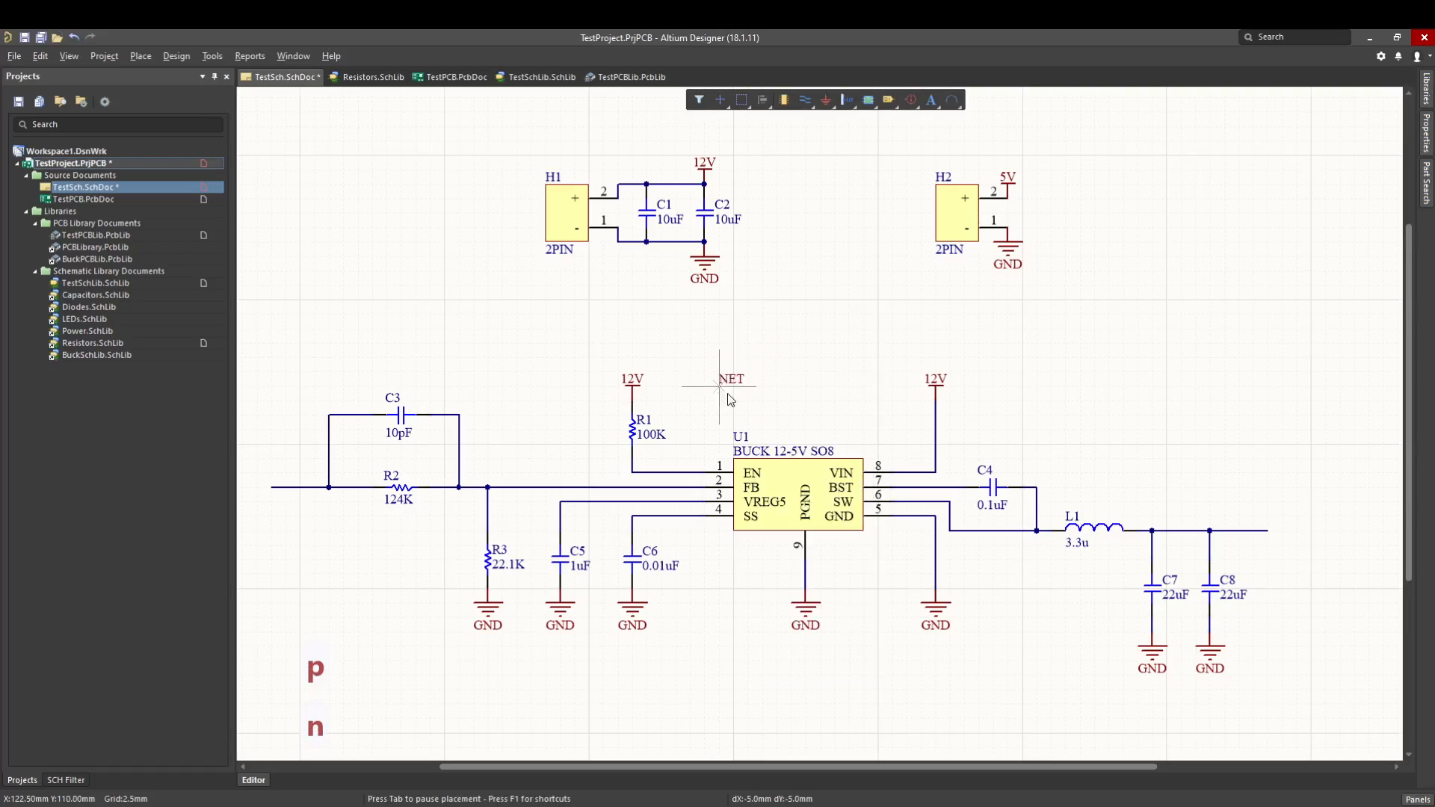
{"action": "left_click", "coordinate": [677, 471]}
{"action": "left_click", "coordinate": [677, 486]}
{"action": "left_click", "coordinate": [677, 501]}
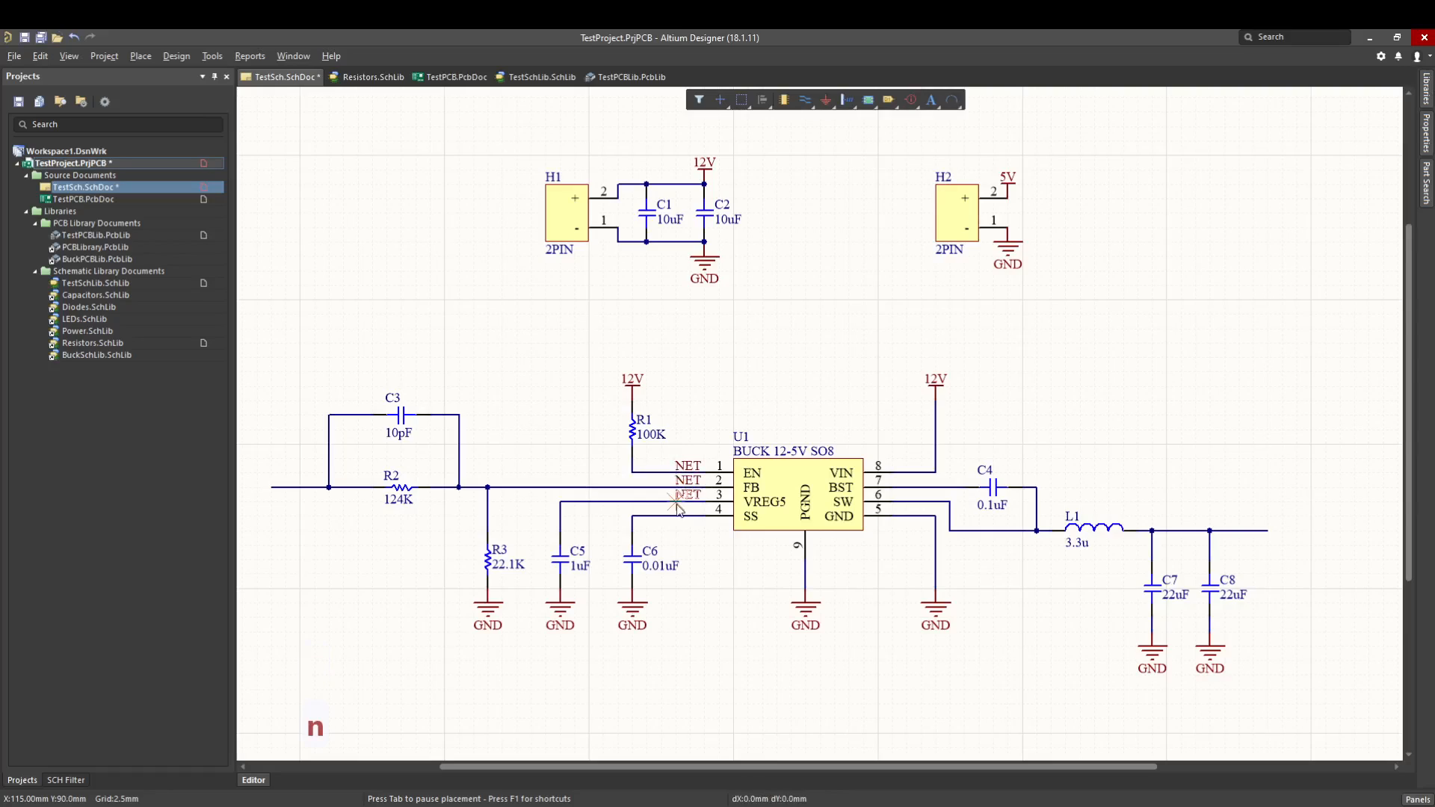
{"action": "left_click", "coordinate": [677, 516]}
{"action": "left_click", "coordinate": [894, 487]}
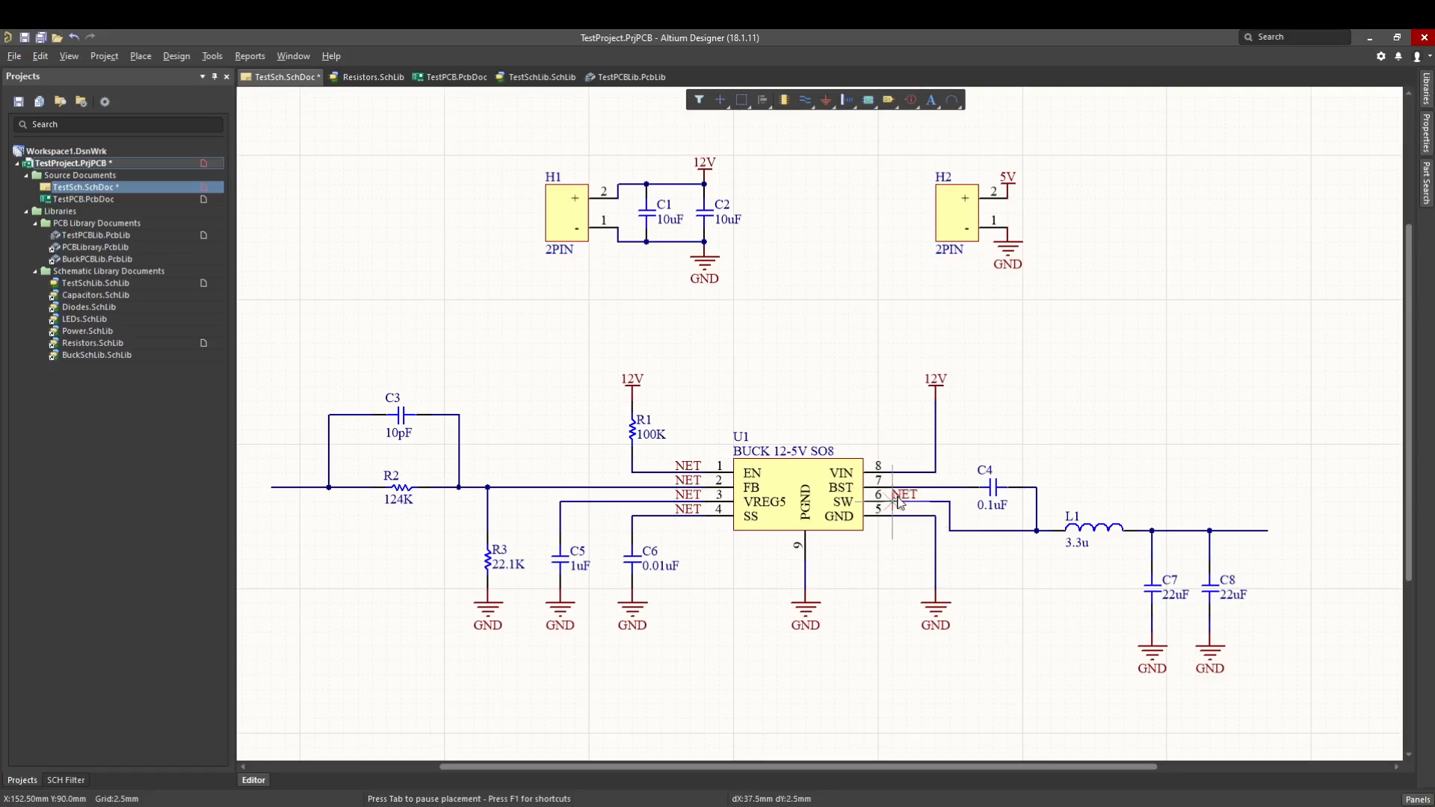
{"action": "left_click", "coordinate": [893, 507]}
{"action": "left_click", "coordinate": [894, 514]}
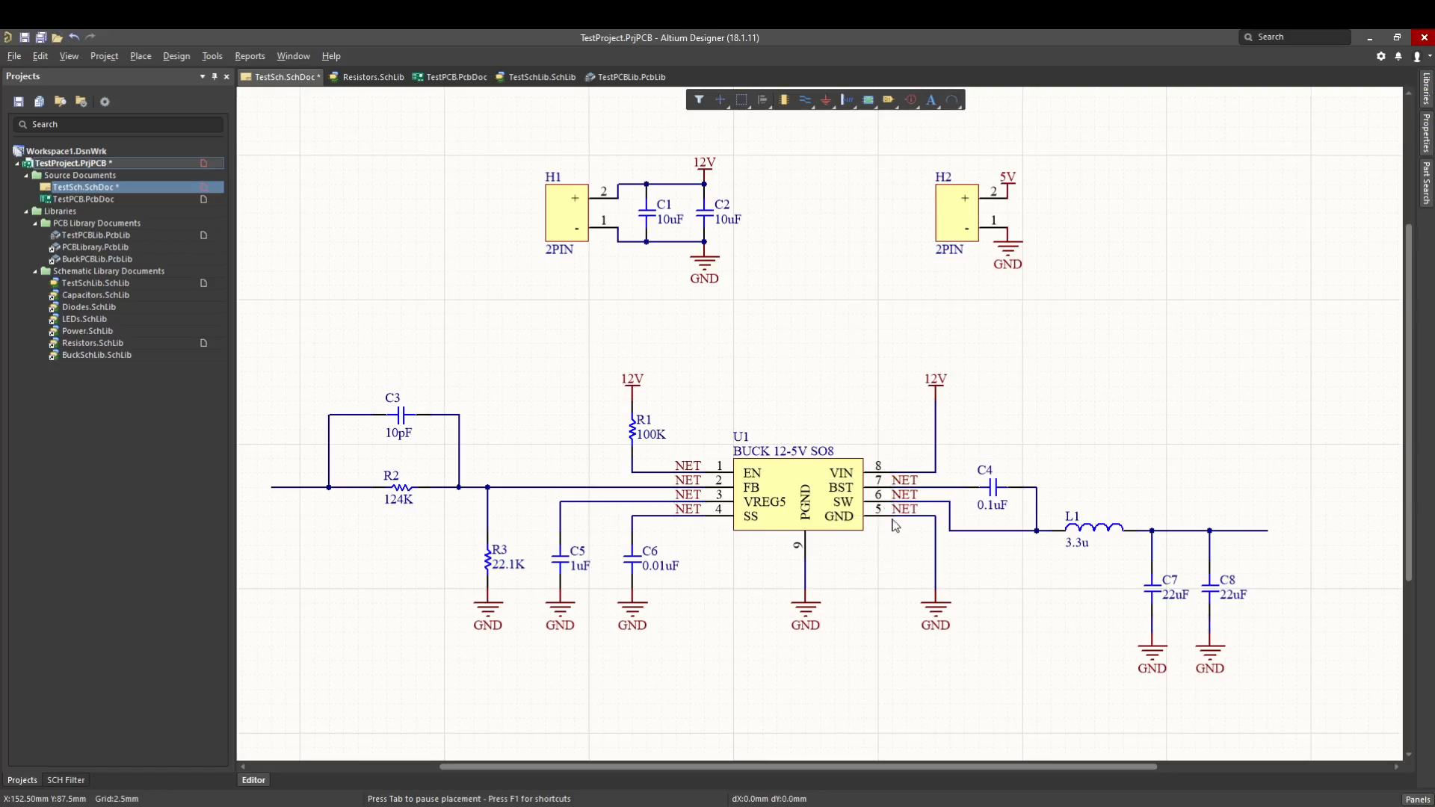
{"action": "key", "text": "Escape"}
Rename the net labels at U1's pins 1 and 2 as EN and FB.
{"action": "double_click", "coordinate": [685, 469]}
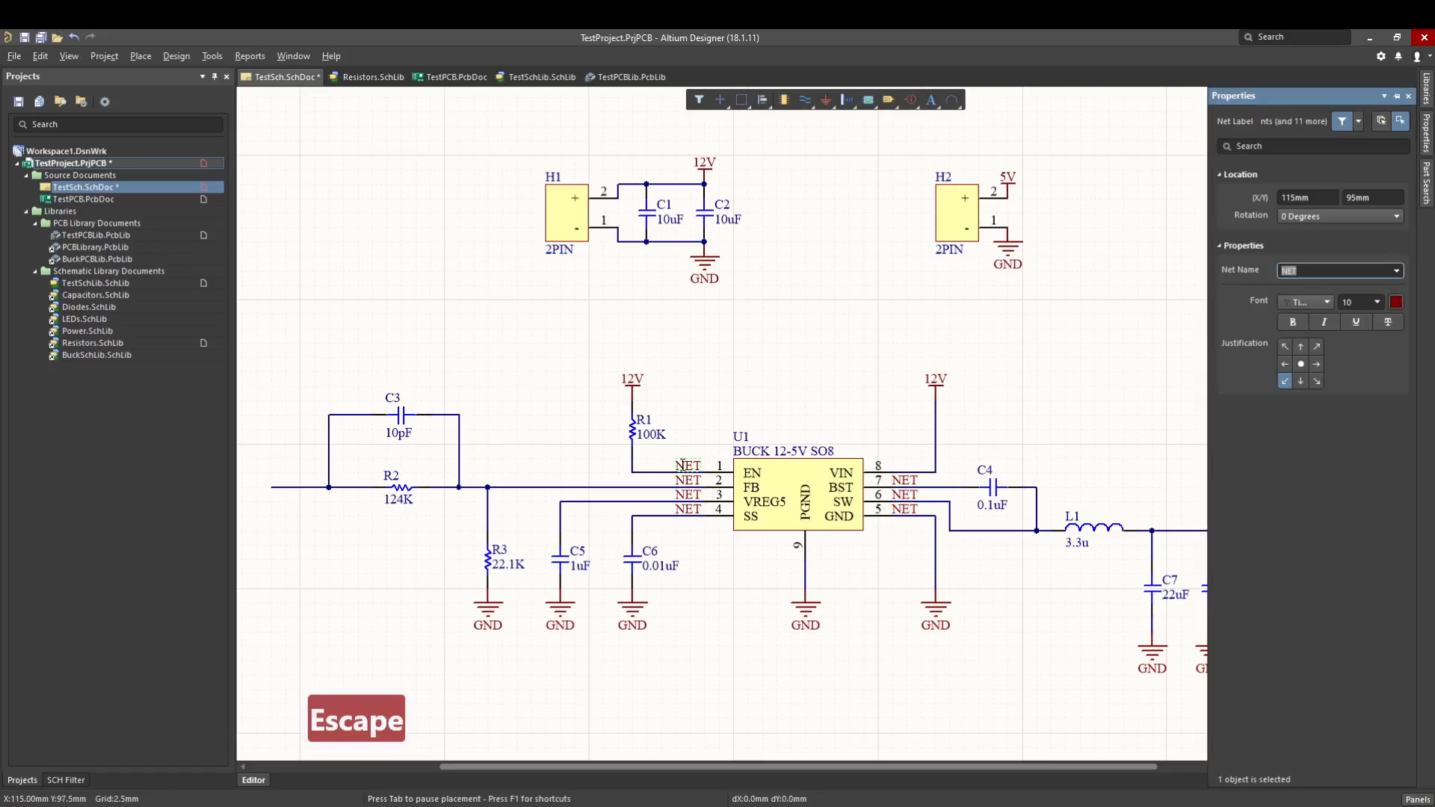
{"action": "type", "text": "EN"}
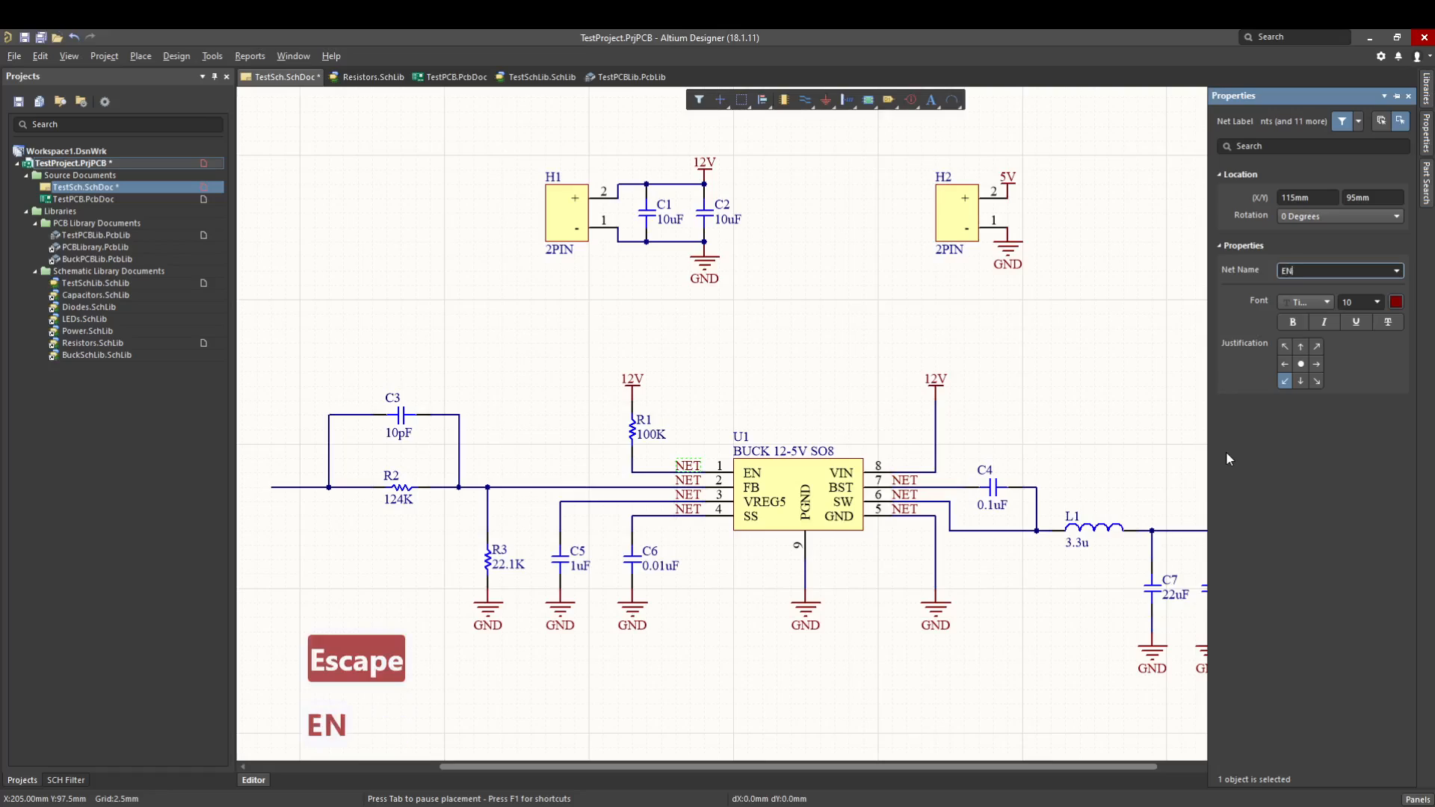
{"action": "key", "text": "Return"}
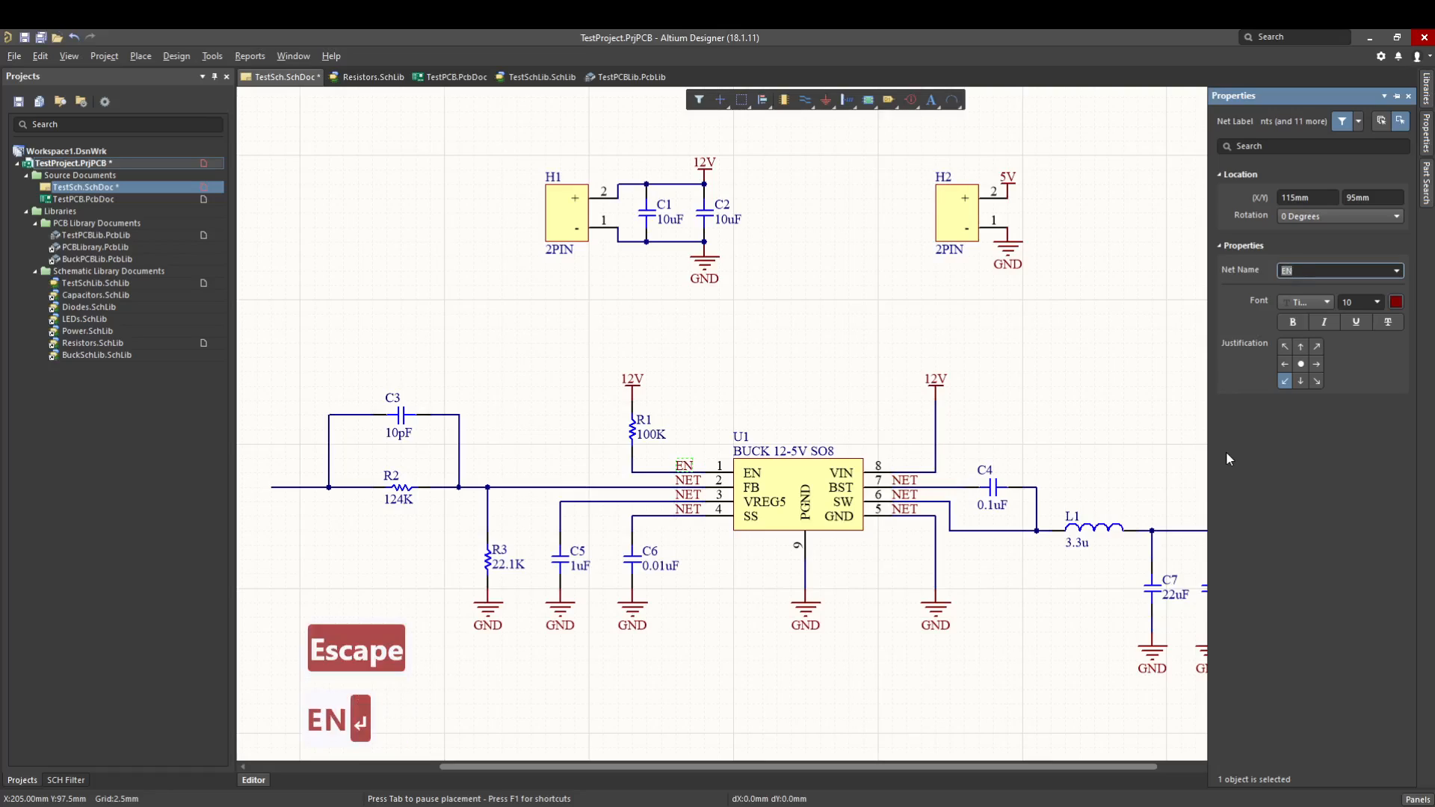
{"action": "double_click", "coordinate": [691, 482]}
{"action": "type", "text": "FB"}
{"action": "key", "text": "Return"}
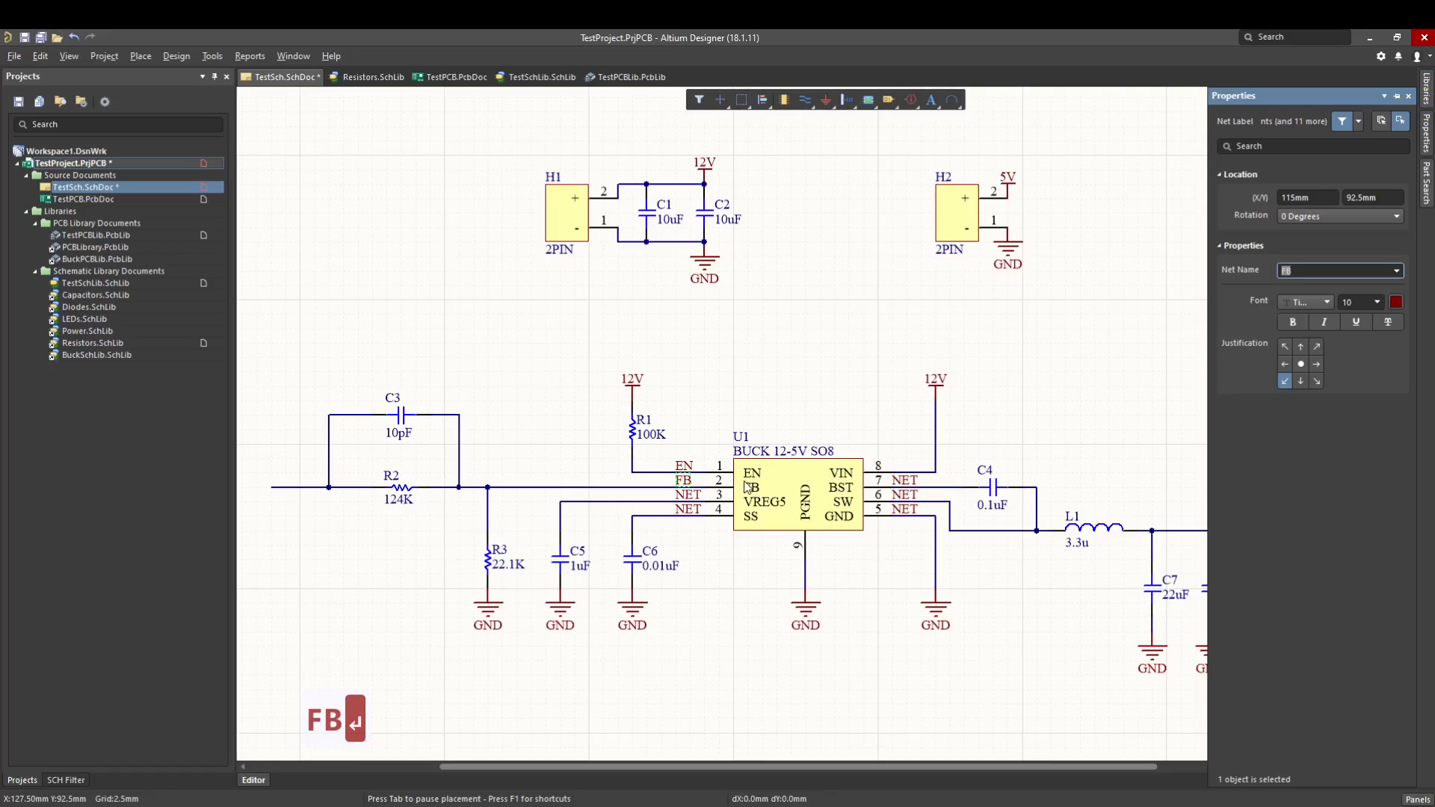
Rename the net labels at U1's pins 3 and 4 as VREG and SS.
{"action": "double_click", "coordinate": [683, 493]}
{"action": "type", "text": "VREG"}
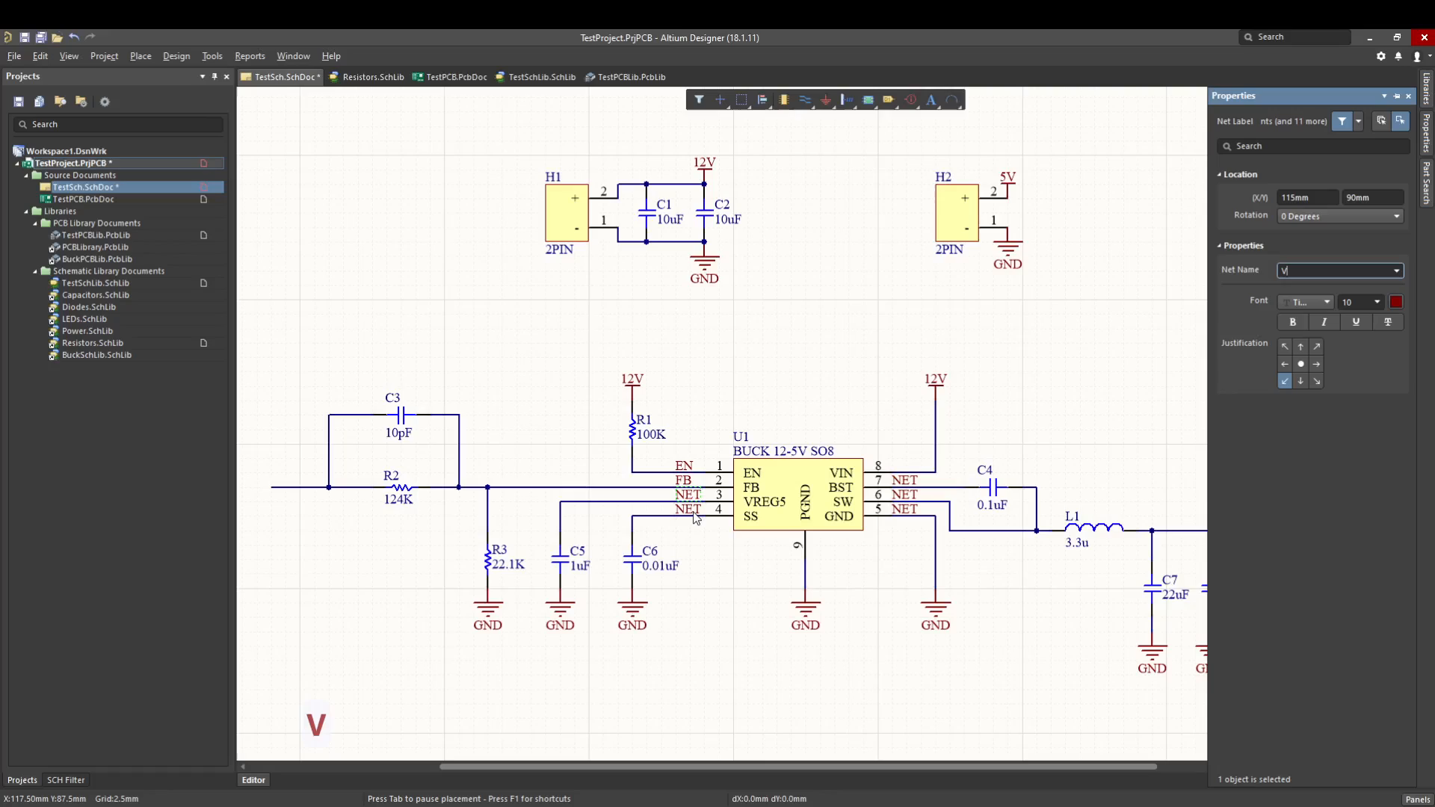
{"action": "key", "text": "Return"}
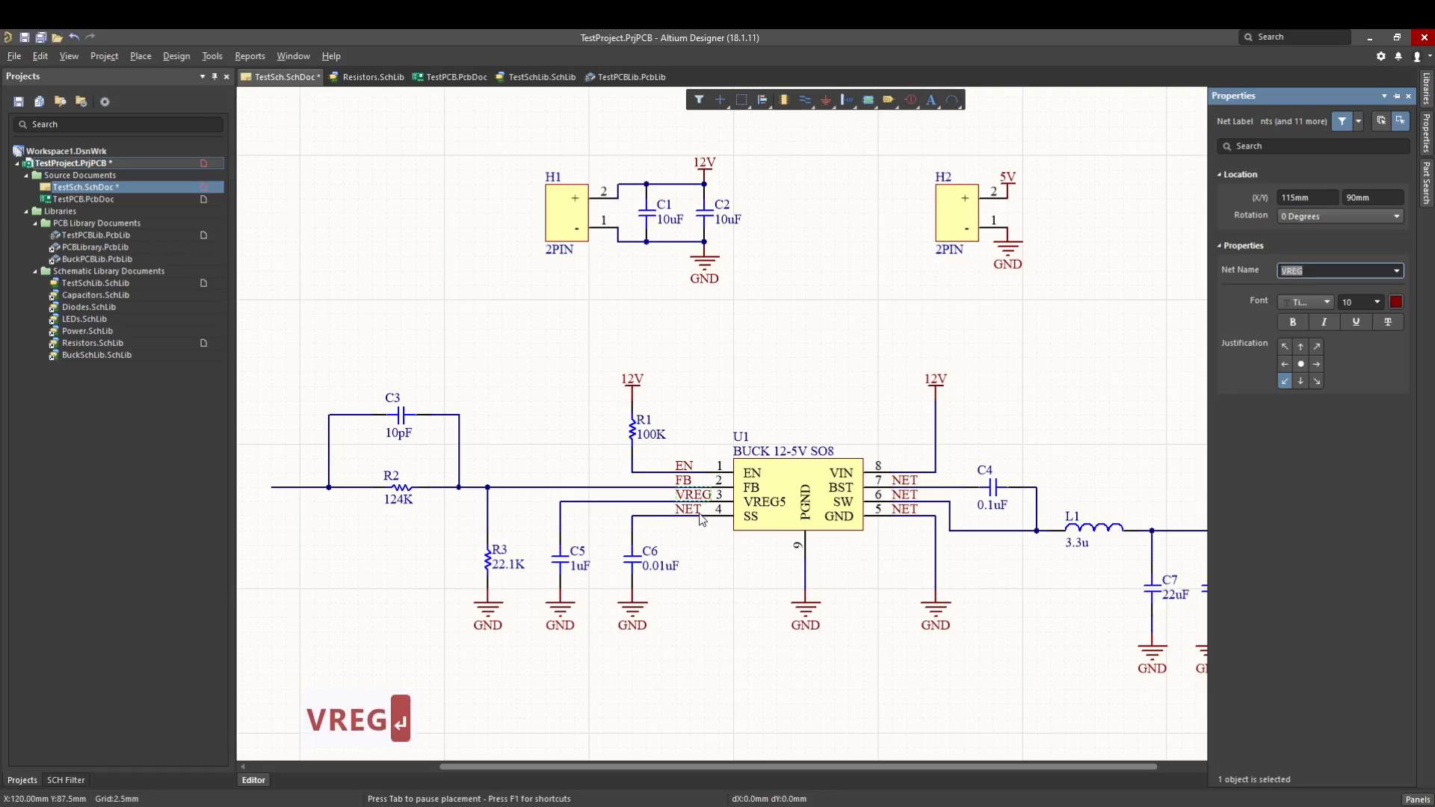
{"action": "double_click", "coordinate": [689, 514]}
{"action": "type", "text": "SS"}
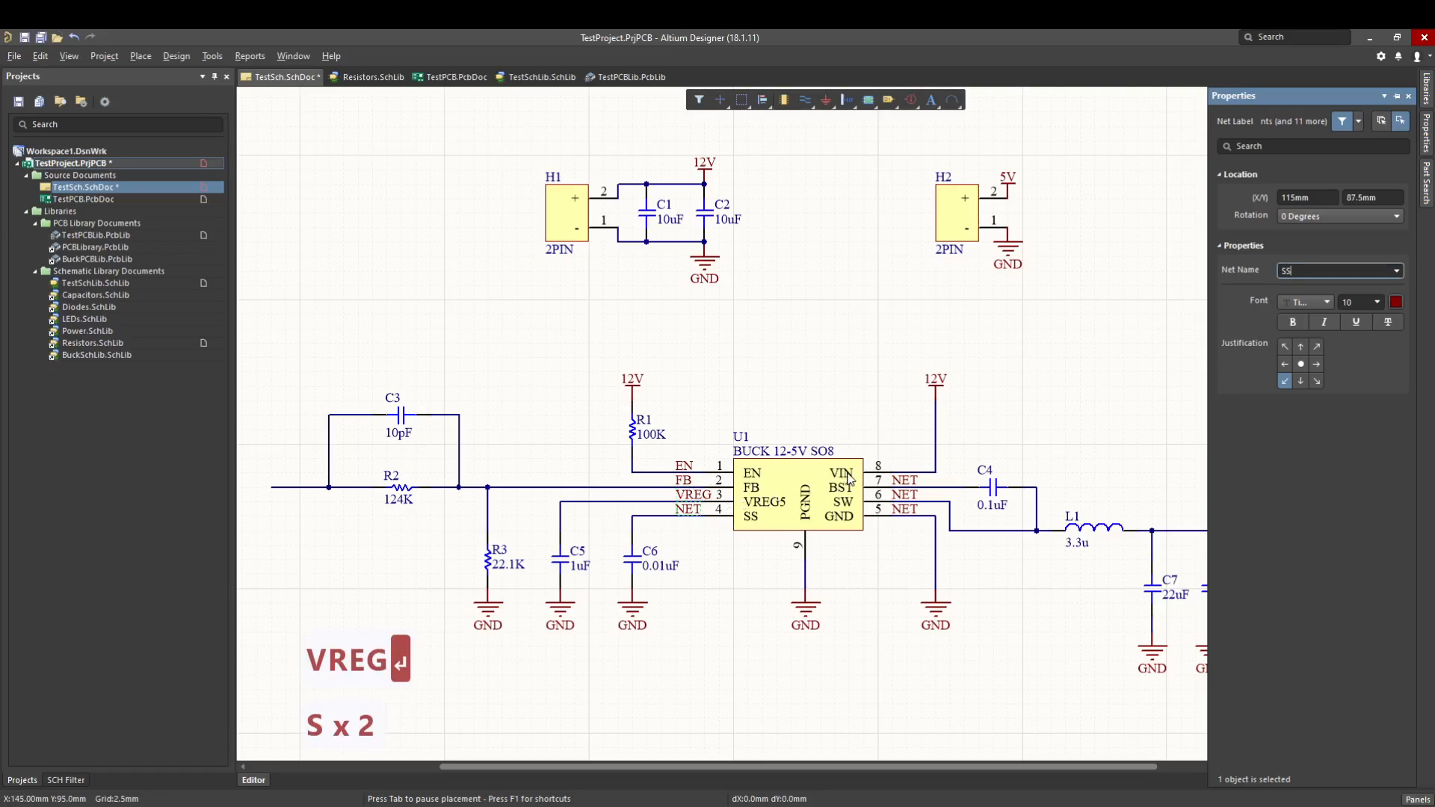
Rename the net labels at U1's pins 7 and 6 as BST and SW.
{"action": "double_click", "coordinate": [914, 479]}
{"action": "type", "text": "BST"}
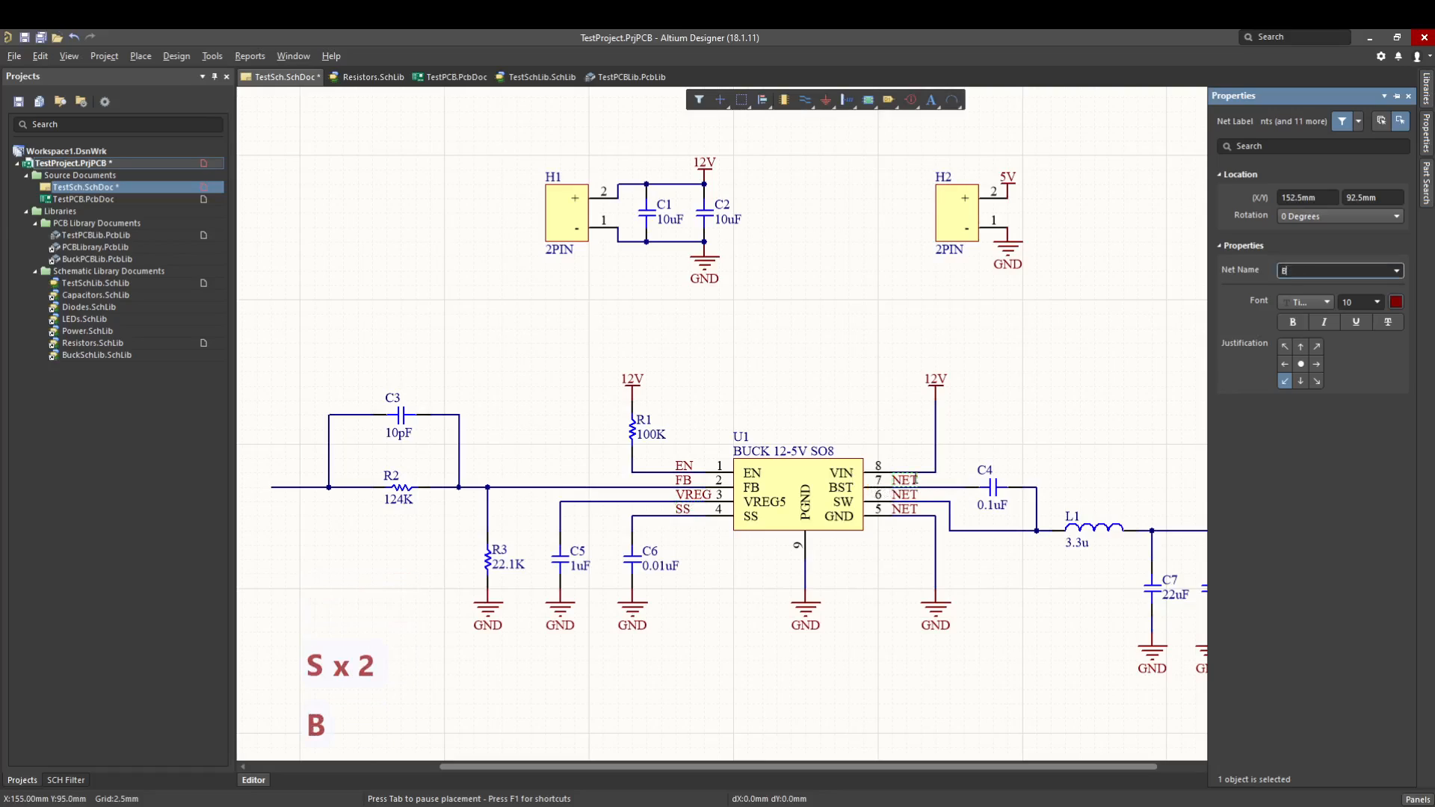
{"action": "double_click", "coordinate": [910, 494]}
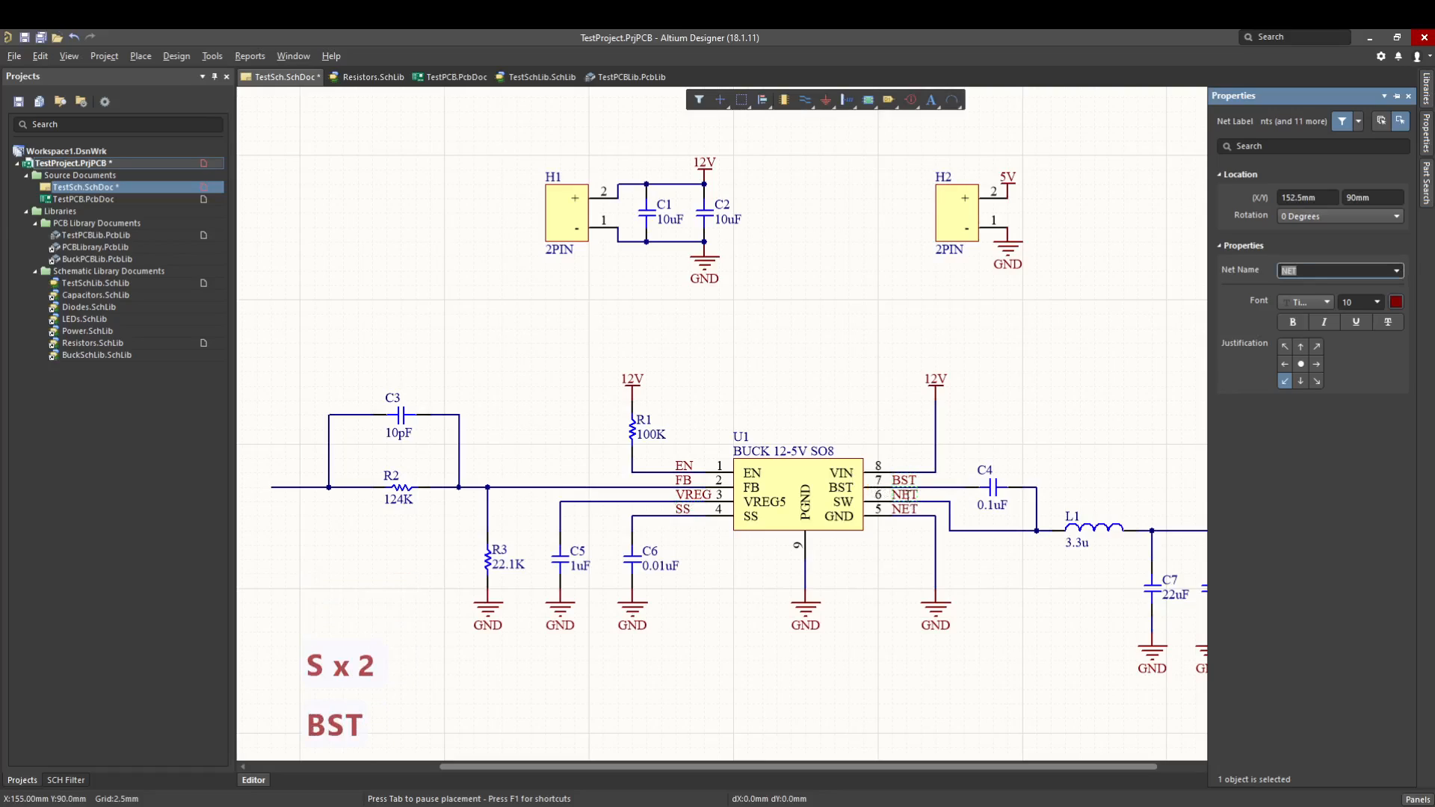
{"action": "type", "text": "SW"}
{"action": "key", "text": "Return"}
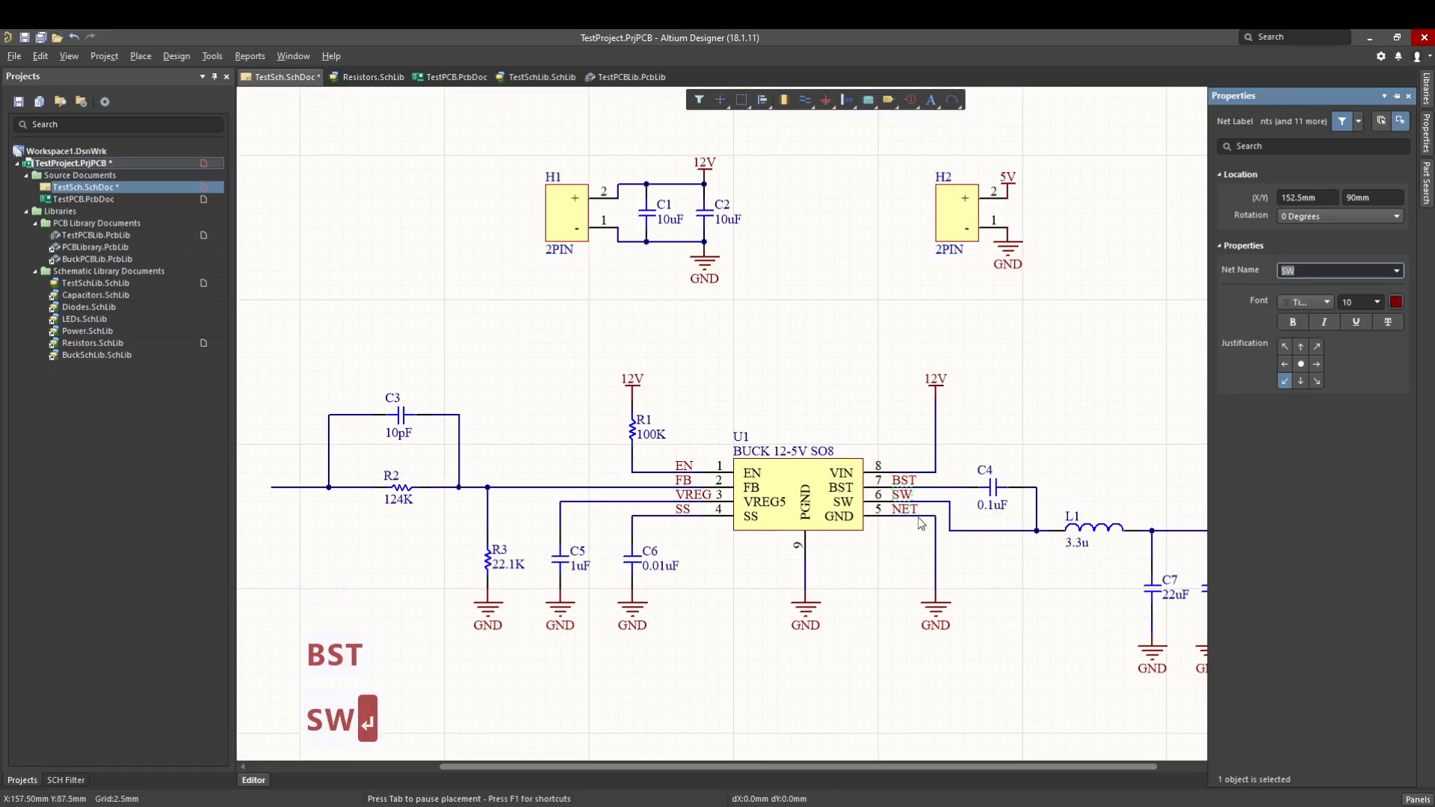
Rename the net label at U1's pin 5 as GND.
{"action": "scroll", "coordinate": [915, 511], "scroll_direction": "up", "scroll_amount": 2, "text": "ctrl"}
{"action": "right_click_drag", "start_coordinate": [915, 512], "coordinate": [890, 489]}
{"action": "left_click", "coordinate": [895, 542]}
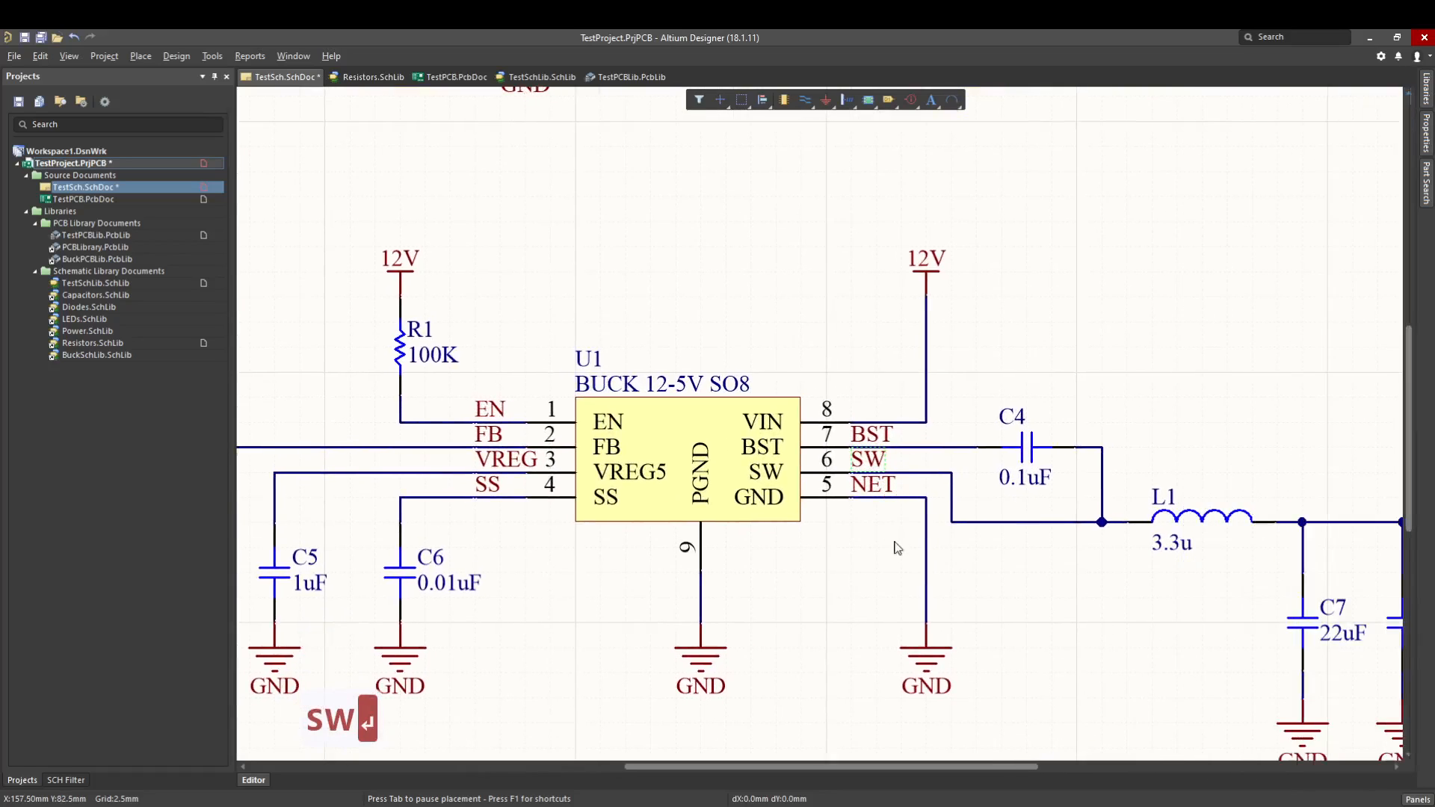
{"action": "left_click", "coordinate": [876, 484]}
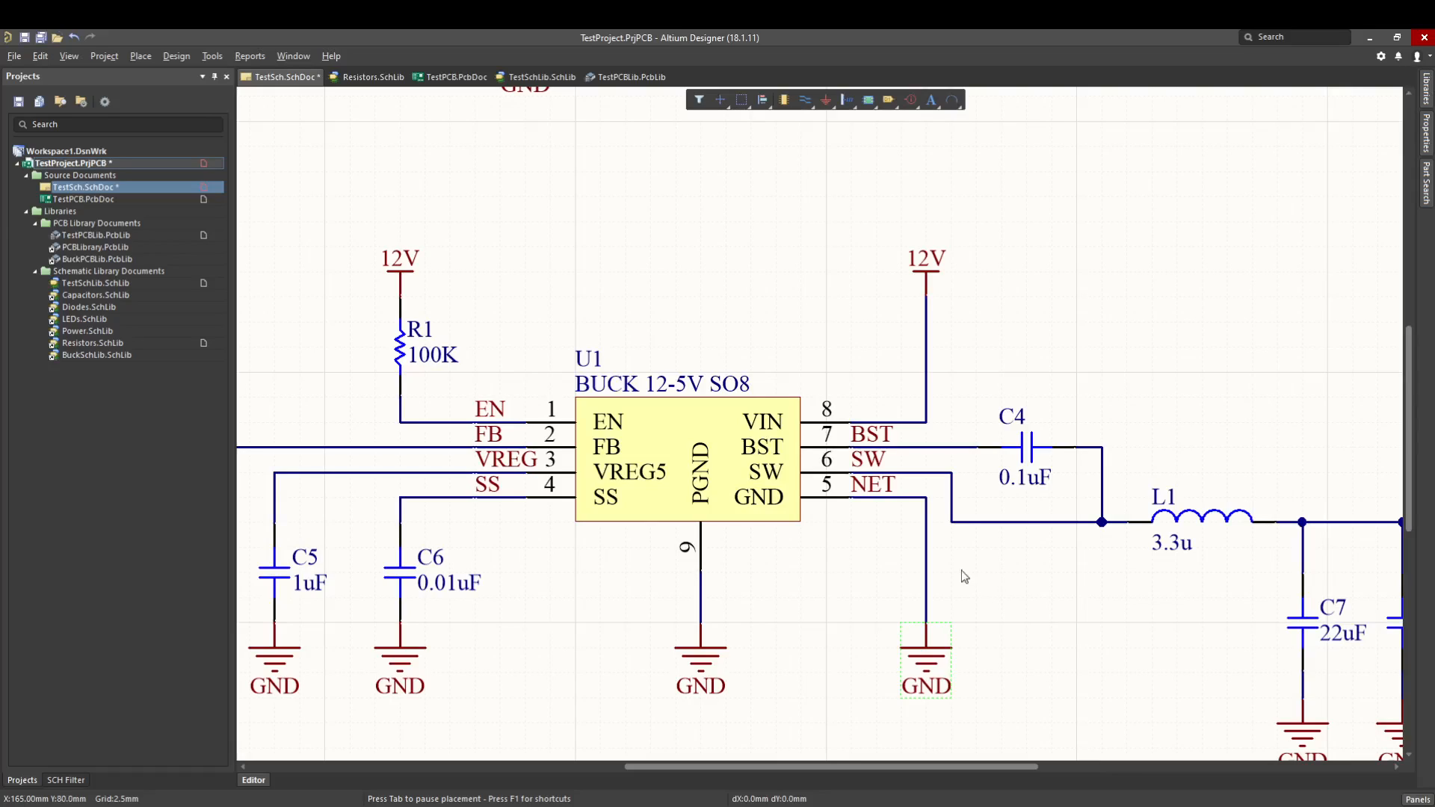
{"action": "key", "text": "Tab"}
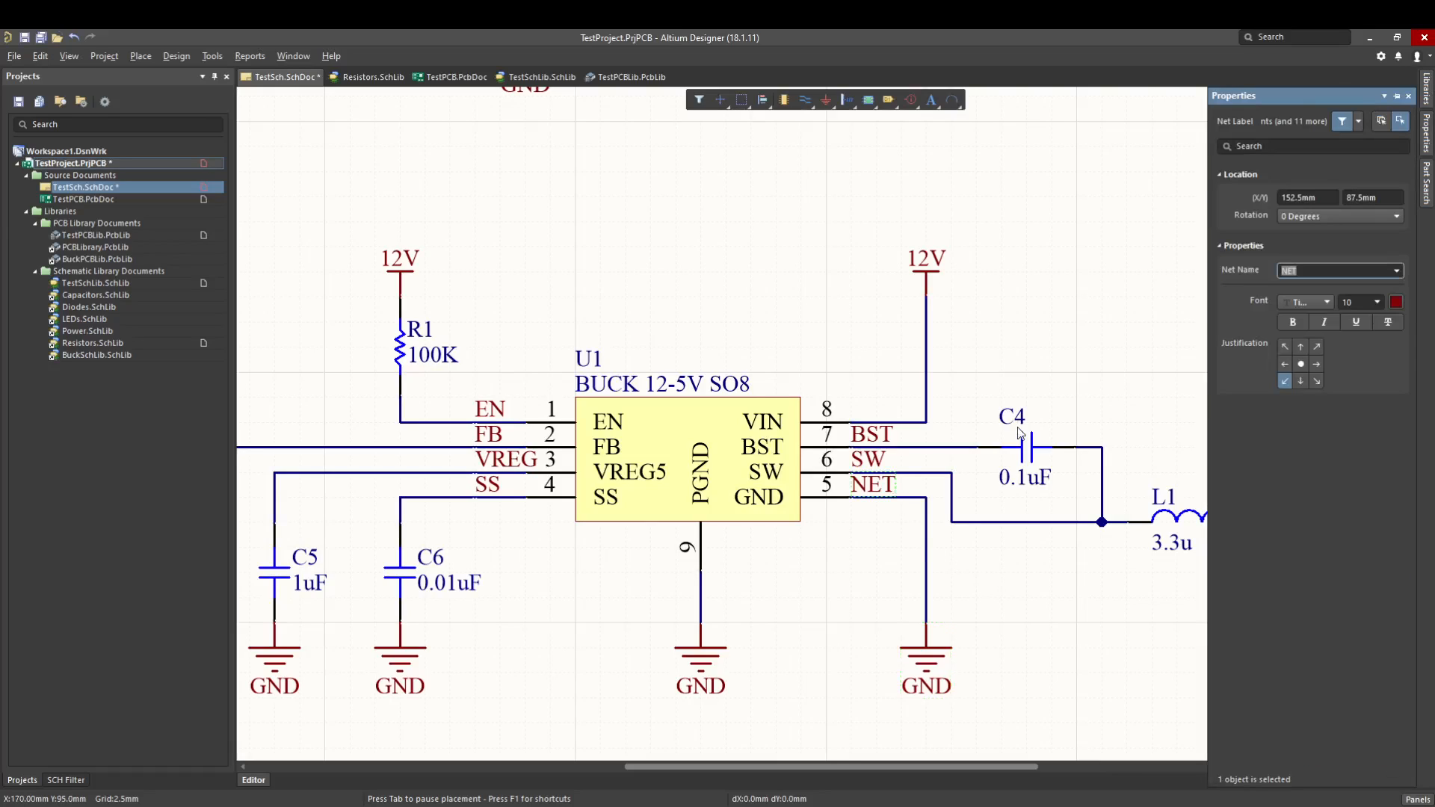
{"action": "type", "text": "GND"}
{"action": "key", "text": "shift+Return"}
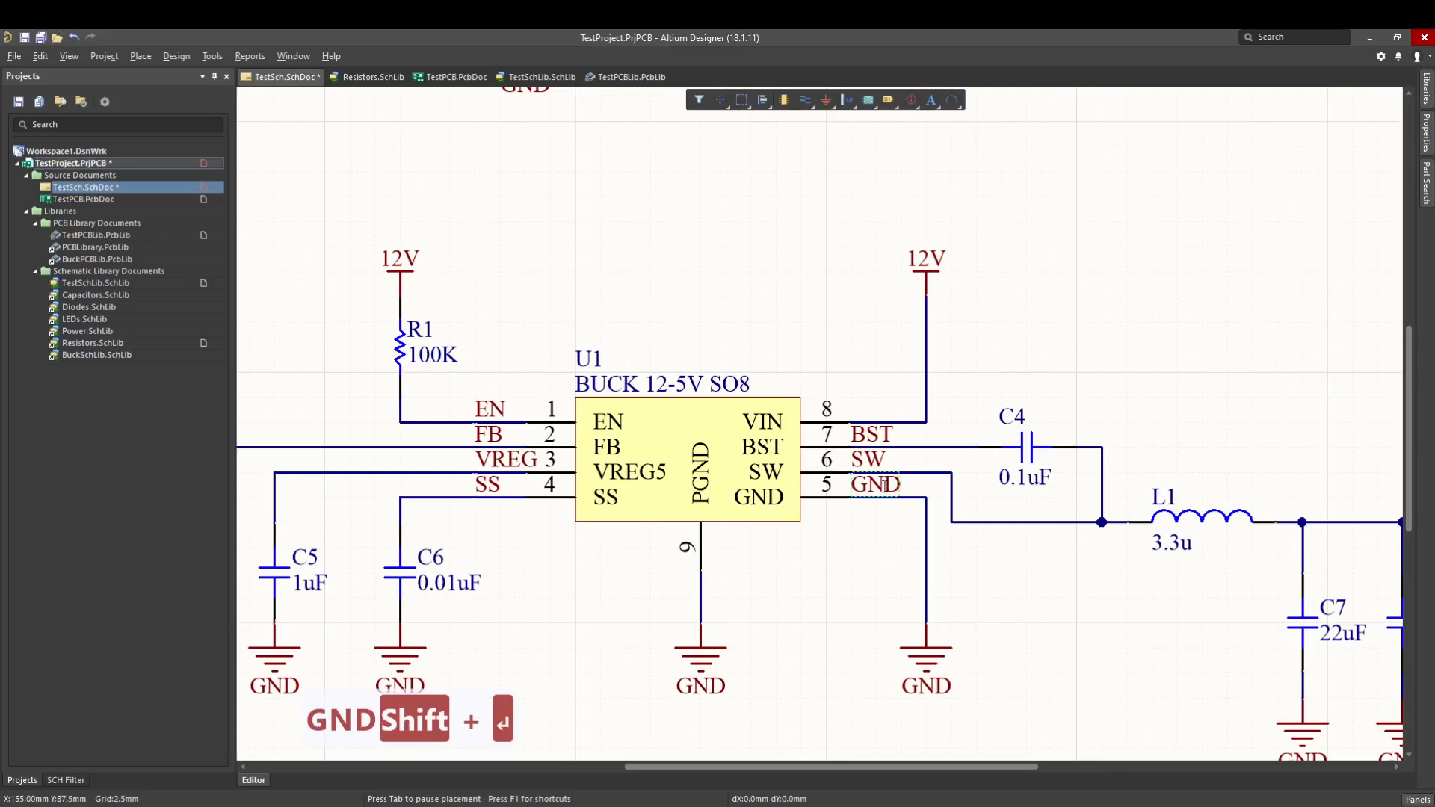
Change the net label at U1's pin 5 to GROUND.
{"action": "key", "text": "Tab"}
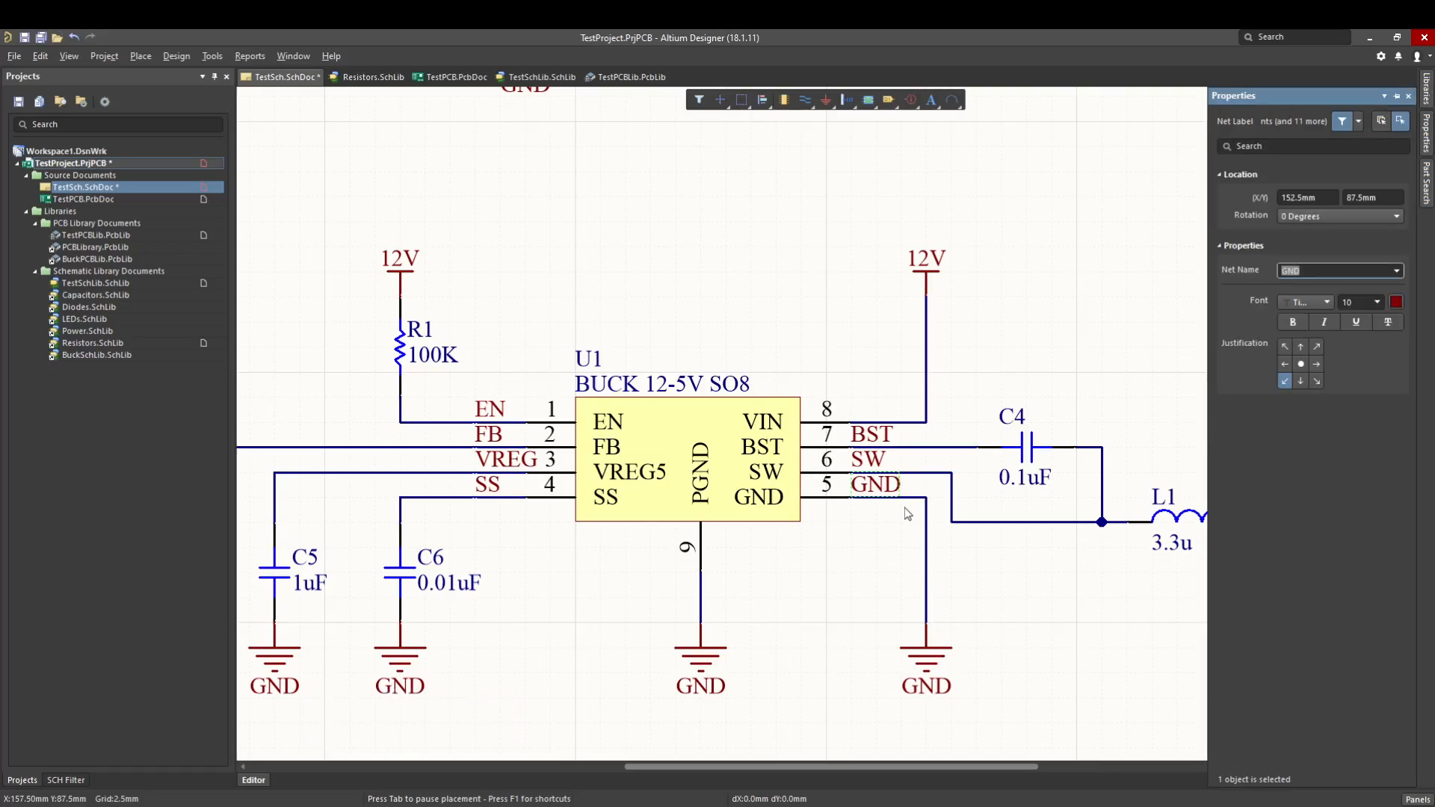
{"action": "type", "text": "GROUND"}
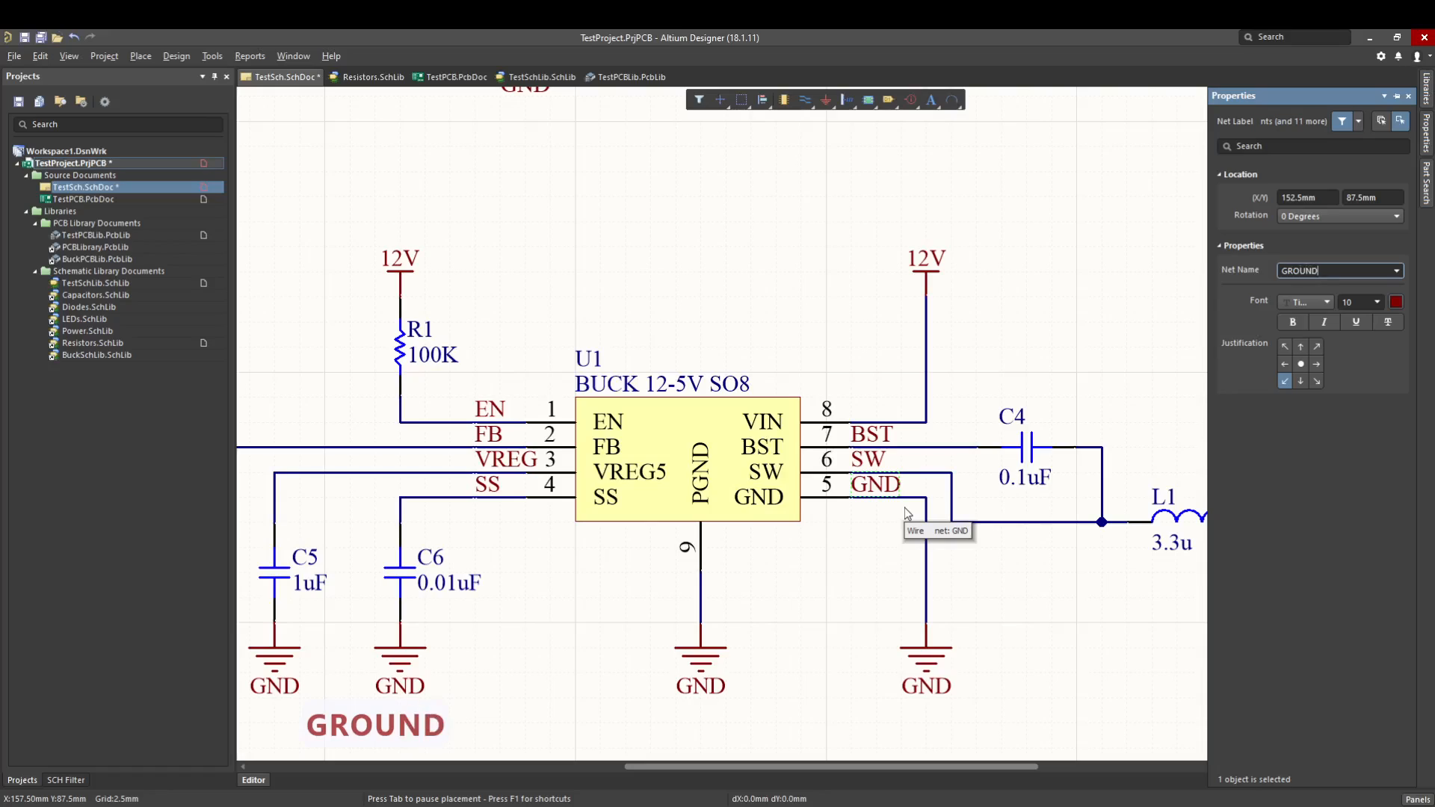
{"action": "key", "text": "Return"}
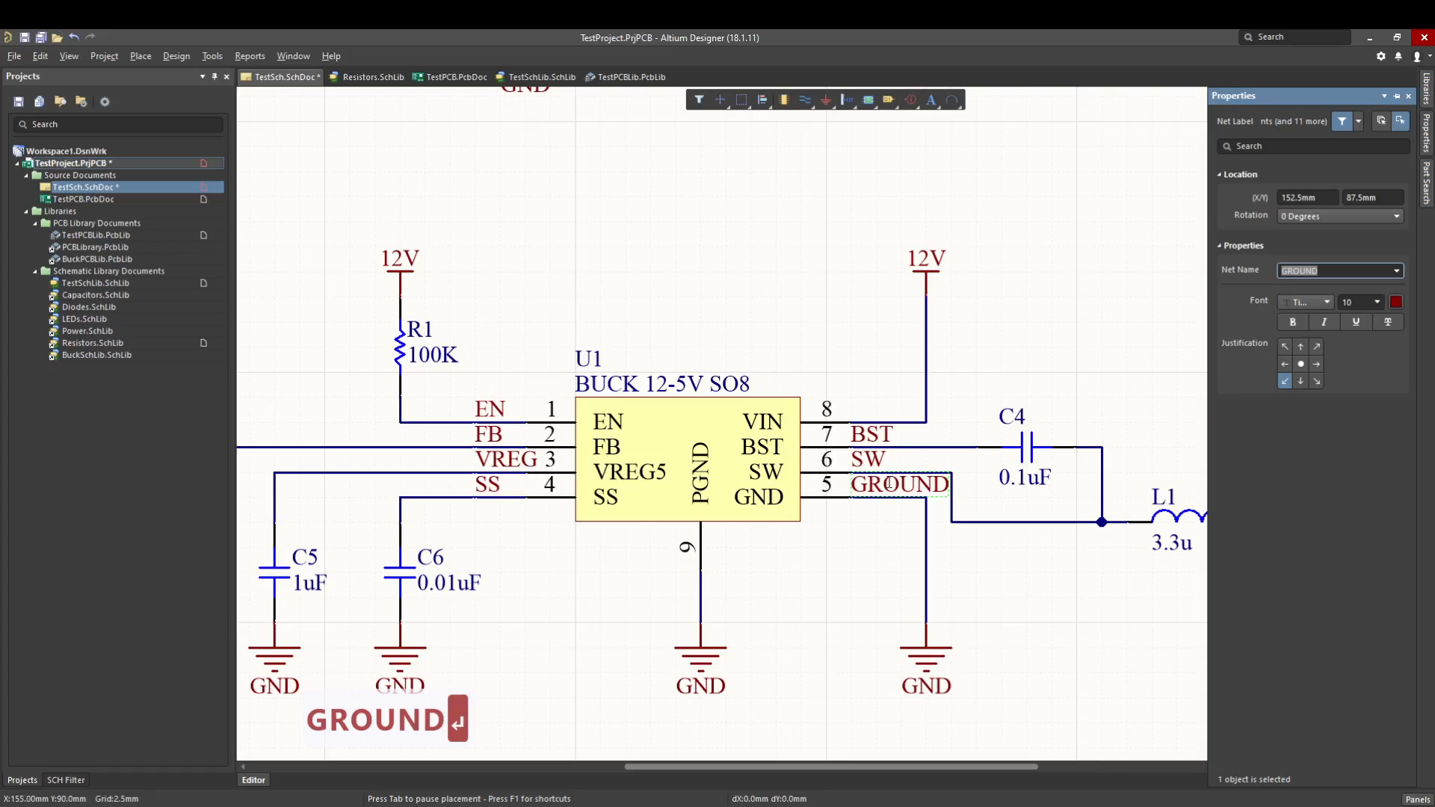
{"action": "left_click", "coordinate": [889, 484]}
{"action": "left_click", "coordinate": [945, 659]}
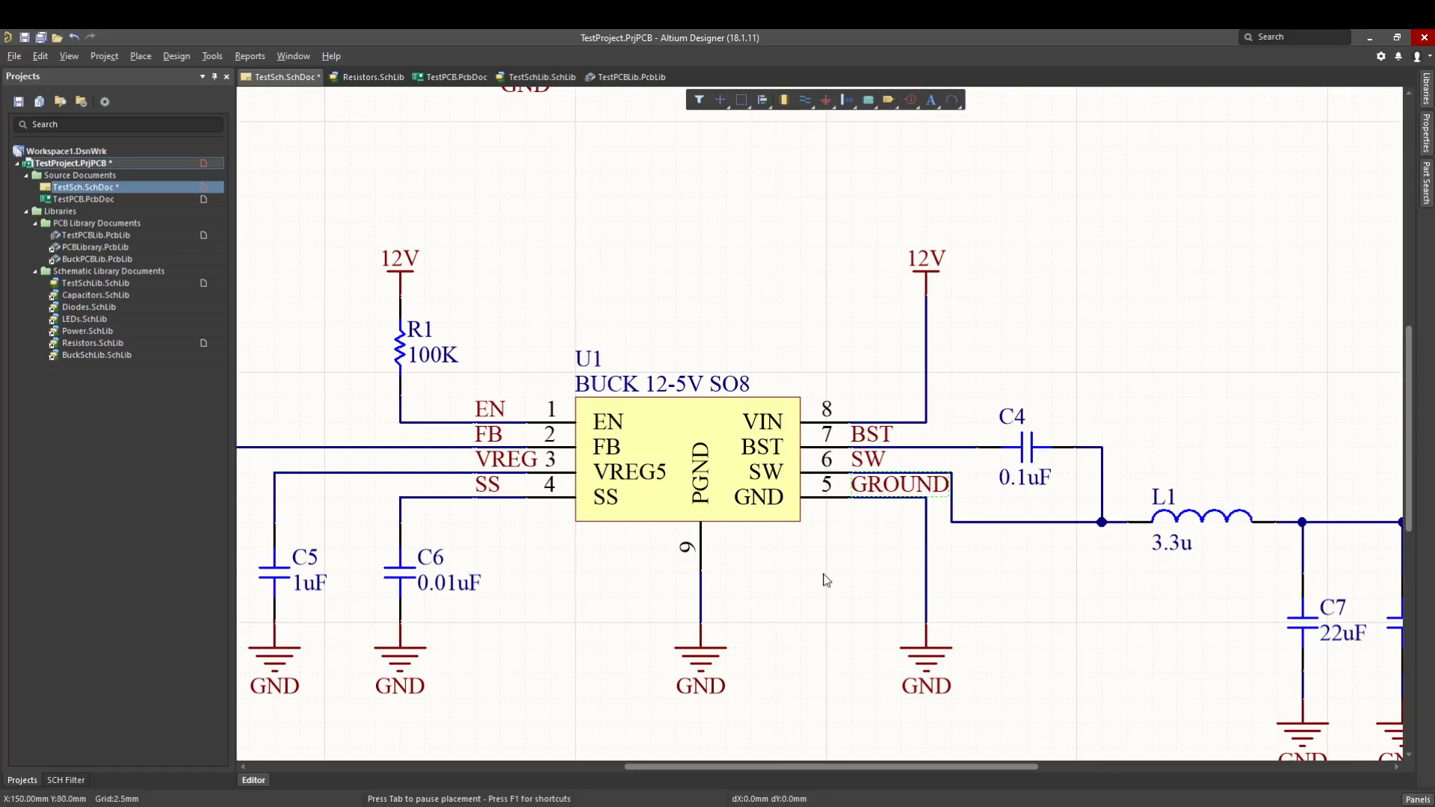
Delete the net label from the wire at U1's pin 5.
{"action": "left_click", "coordinate": [876, 485]}
{"action": "key", "text": "Delete"}
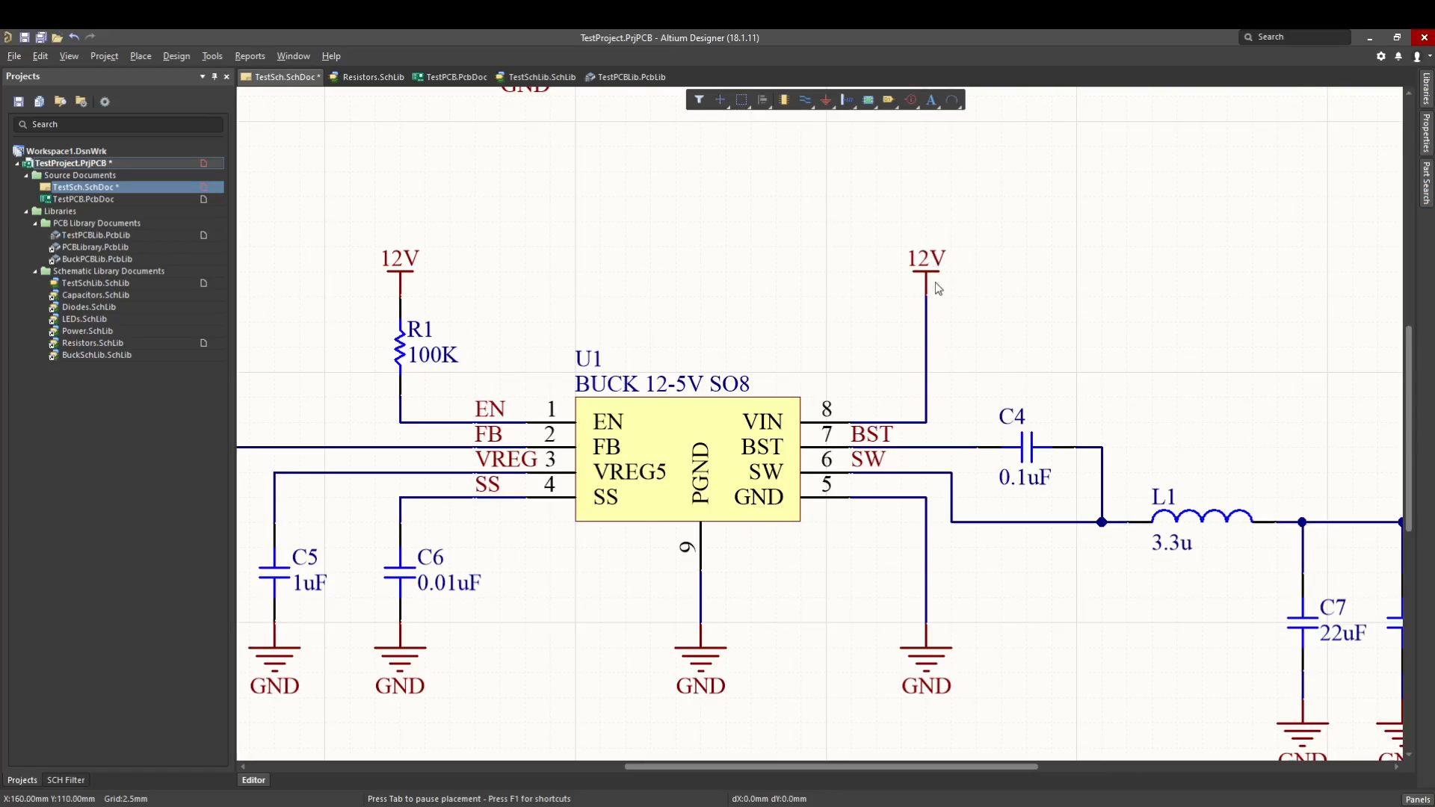
Try connecting the open wire end beside R2 to the output wire beyond C8 with a wire routed beneath the circuit.
{"action": "scroll", "coordinate": [961, 471], "scroll_direction": "down", "scroll_amount": 3, "text": "ctrl"}
{"action": "right_click_drag", "start_coordinate": [985, 543], "coordinate": [1004, 508]}
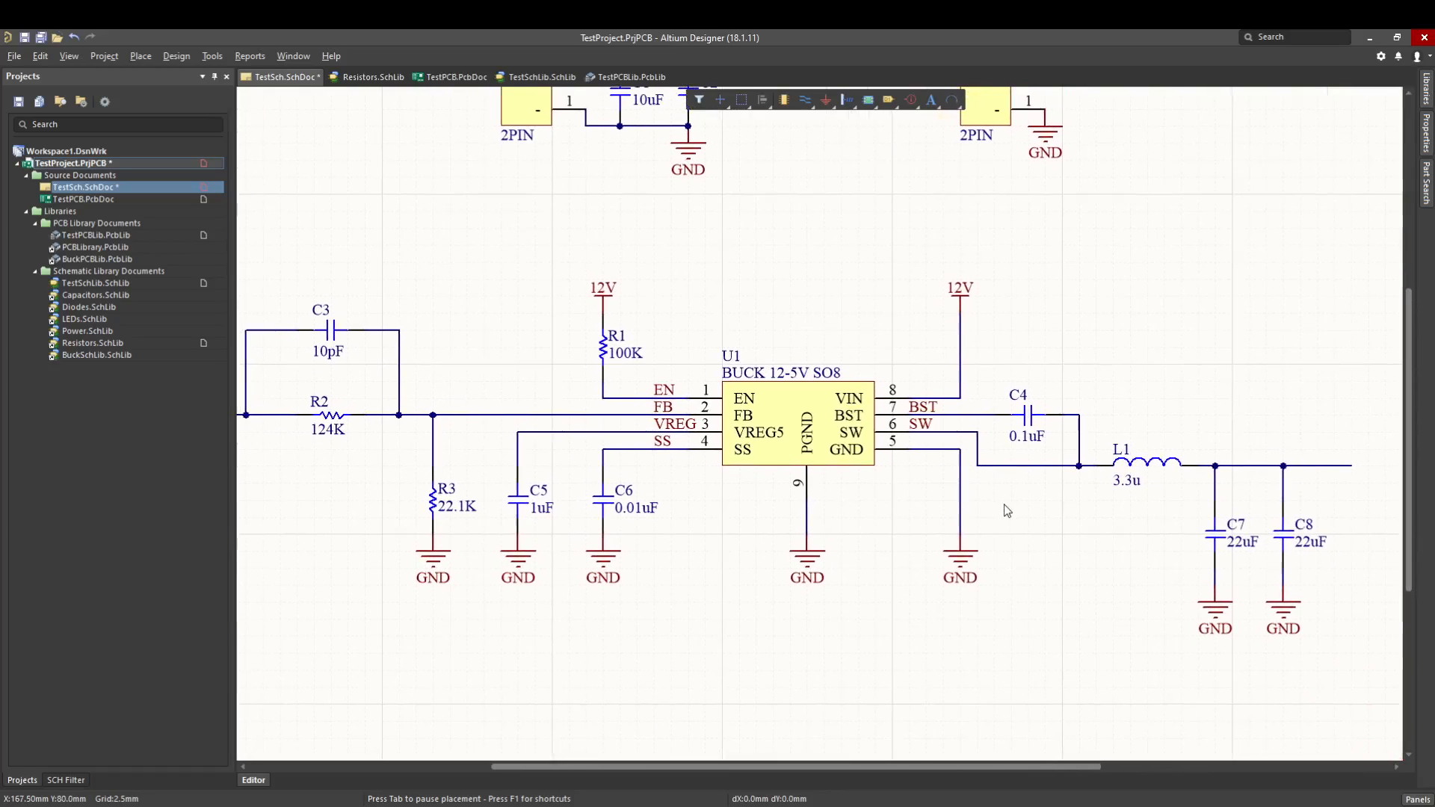
{"action": "scroll", "coordinate": [664, 499], "scroll_direction": "down", "scroll_amount": 1, "text": "ctrl"}
{"action": "right_click_drag", "start_coordinate": [664, 503], "coordinate": [709, 528]}
{"action": "right_click_drag", "start_coordinate": [590, 392], "coordinate": [609, 388]}
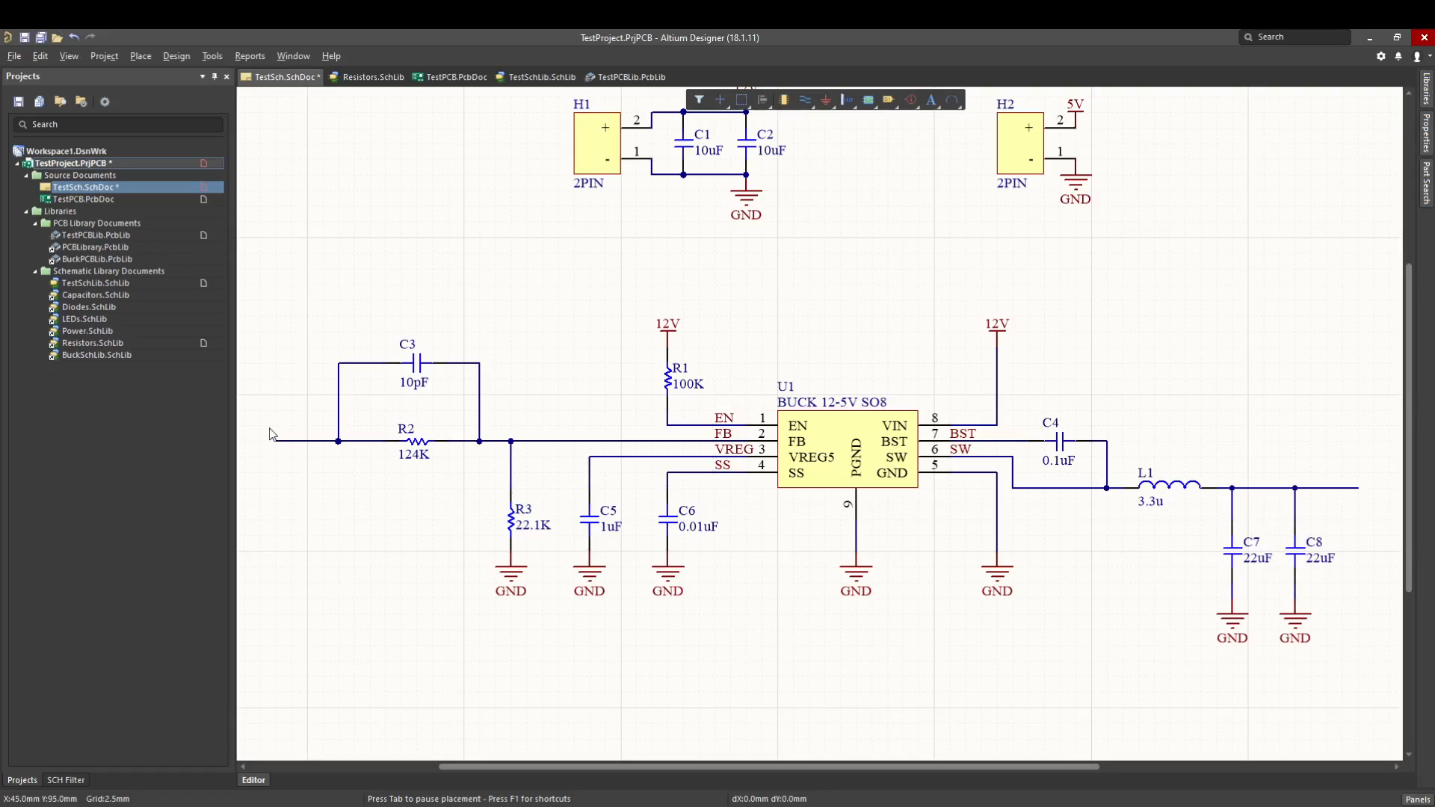
{"action": "key", "text": "p"}
{"action": "key", "text": "w"}
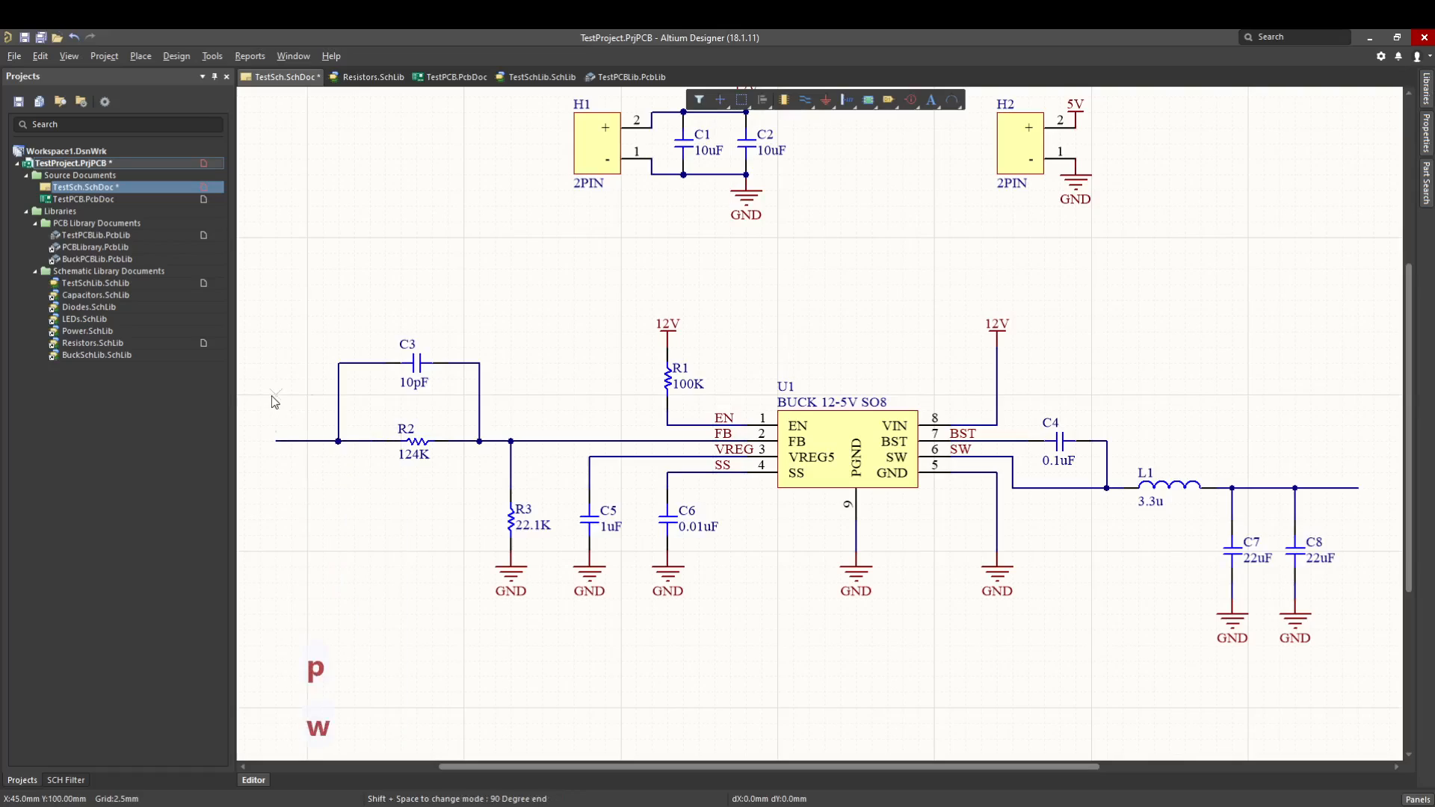
{"action": "left_click", "coordinate": [275, 441]}
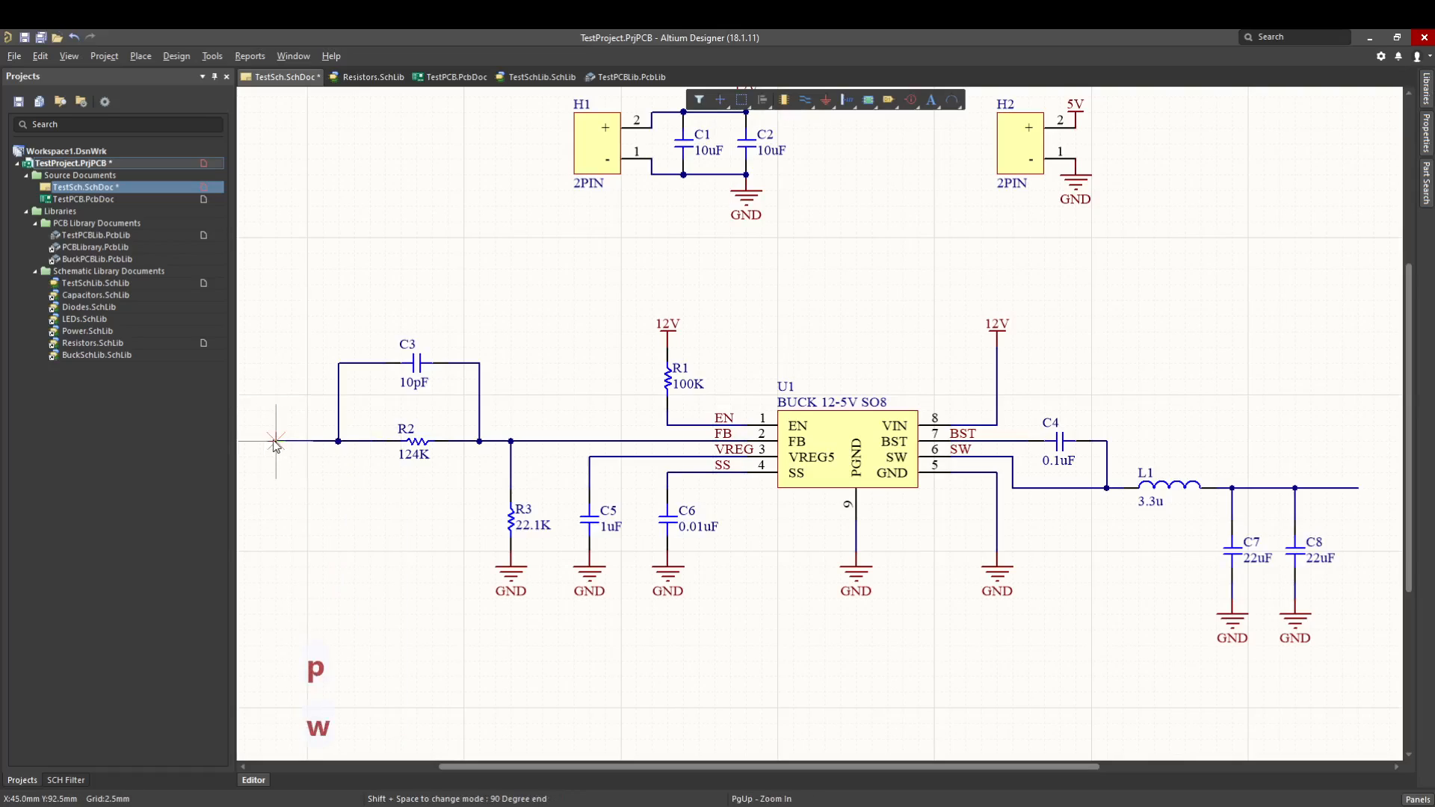
{"action": "left_click", "coordinate": [275, 692]}
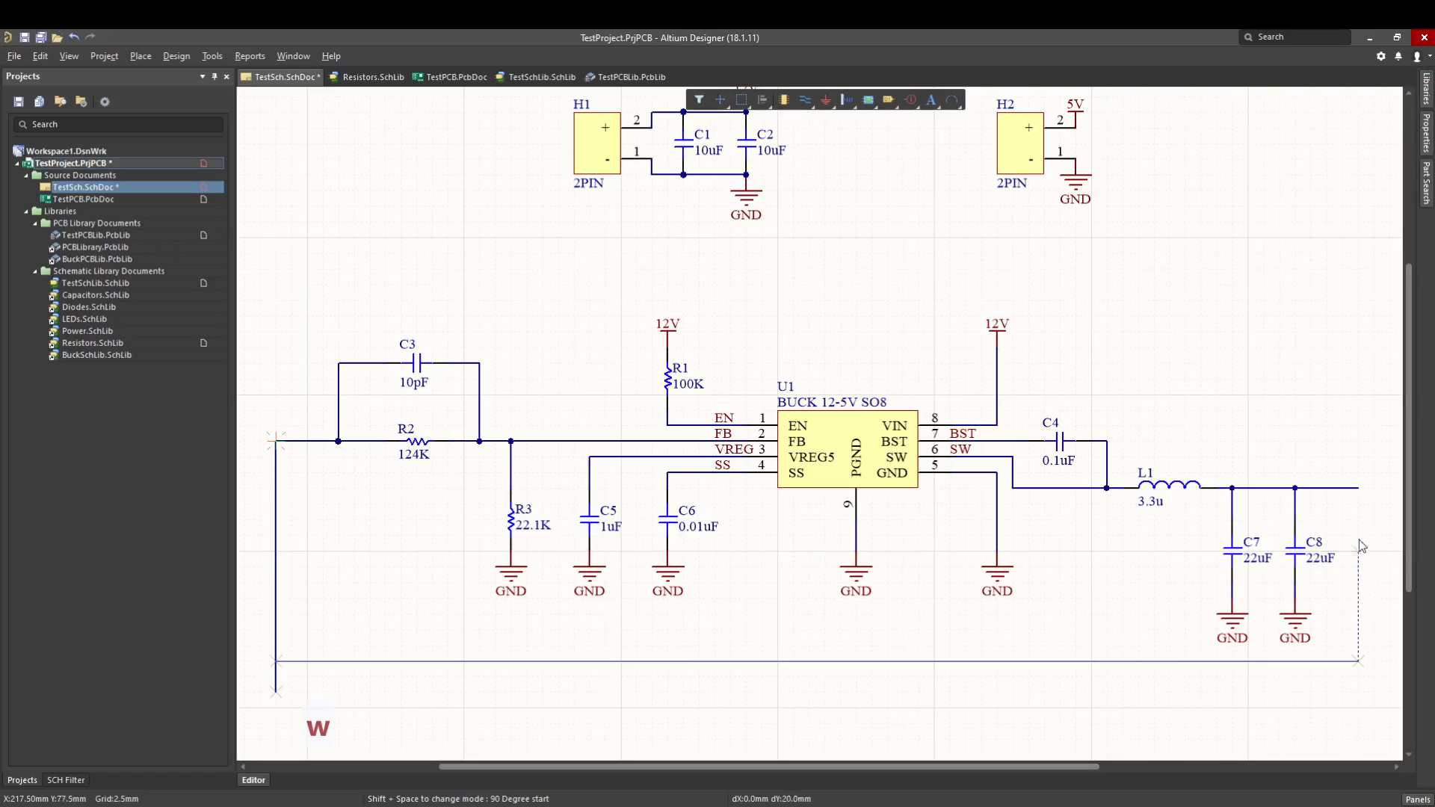
{"action": "left_click", "coordinate": [1358, 488]}
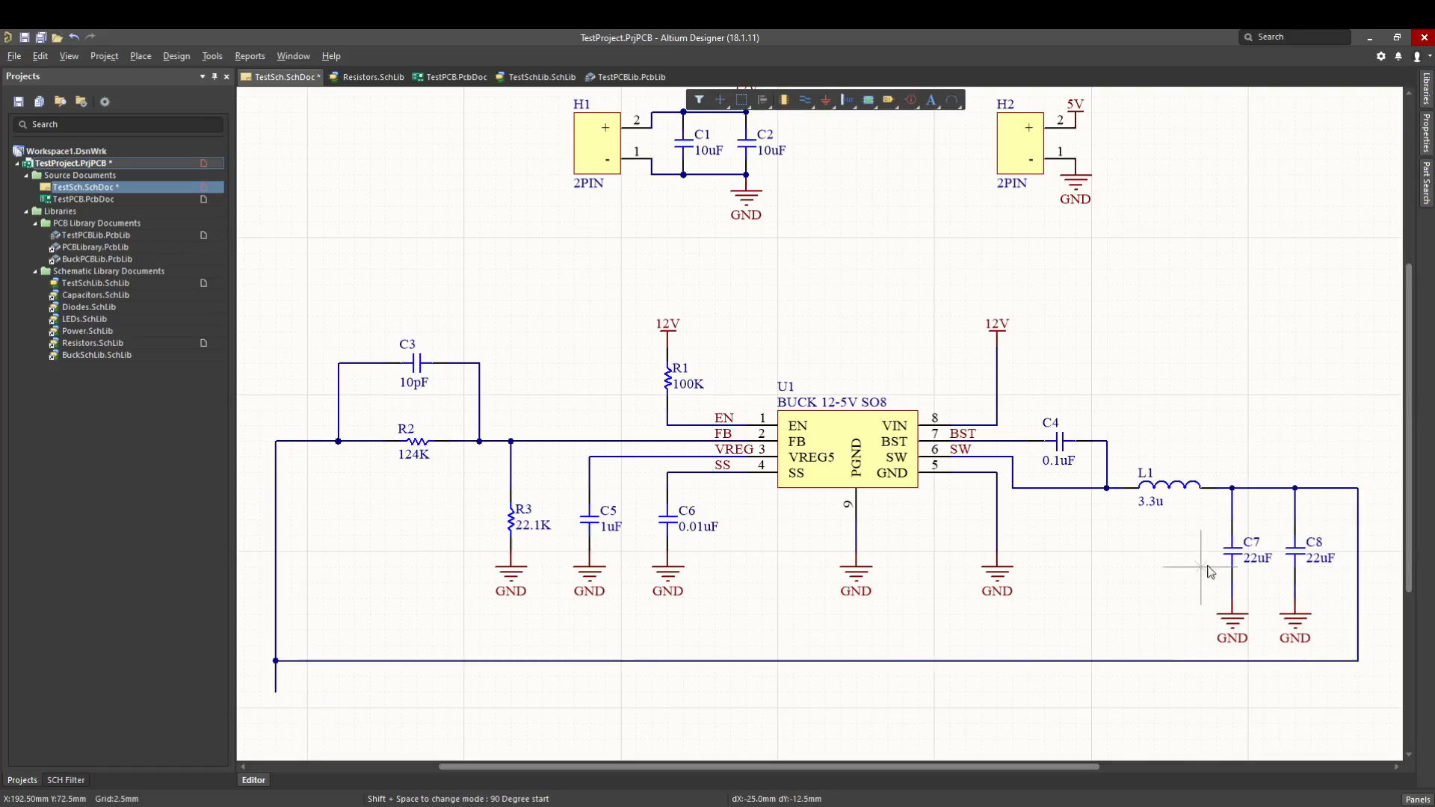
{"action": "key", "text": "Escape"}
Trim the new wire's overhanging end back to the corner, and undo the trim and the connecting wire.
{"action": "left_click", "coordinate": [284, 683]}
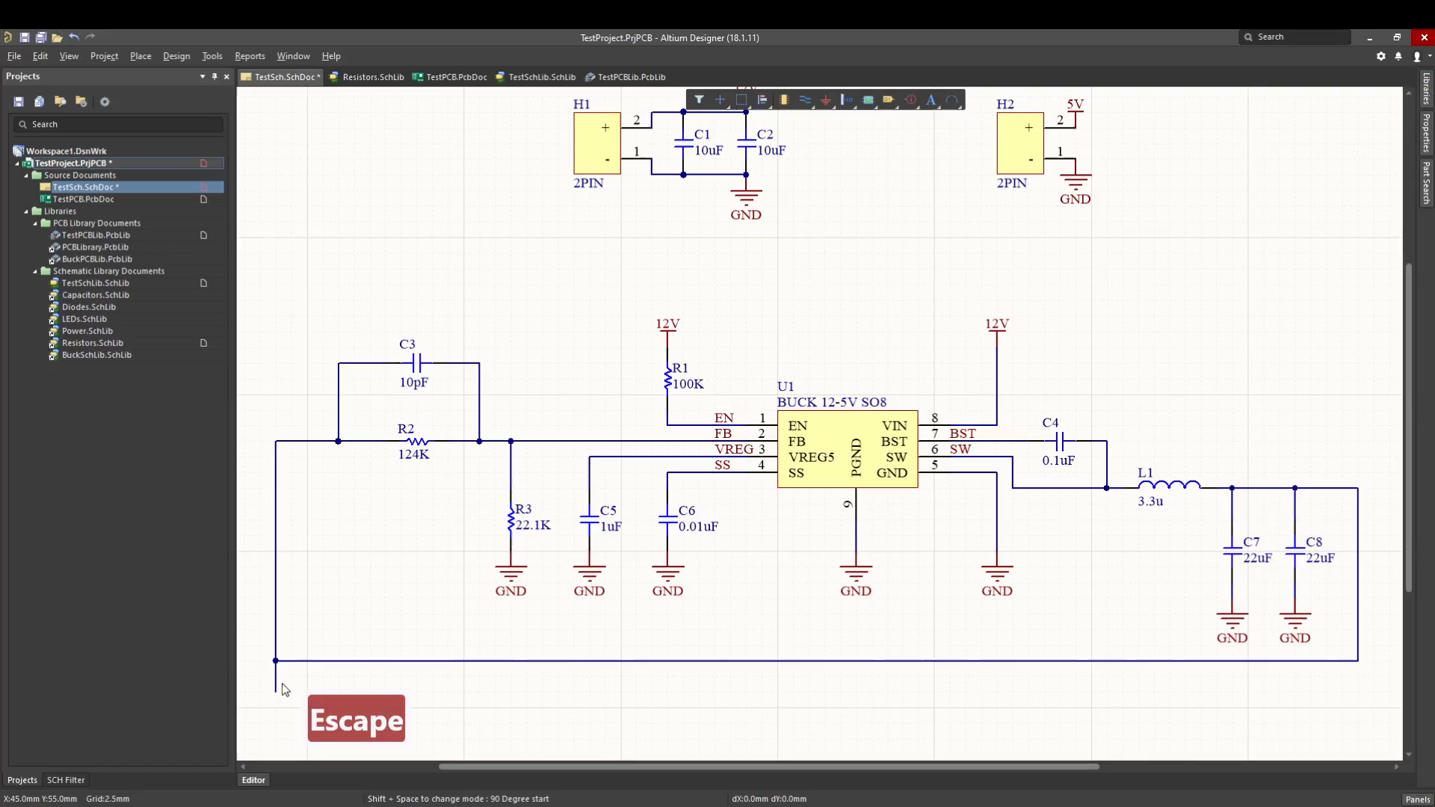
{"action": "left_click", "coordinate": [275, 685]}
{"action": "left_click_drag", "start_coordinate": [275, 691], "coordinate": [276, 661]}
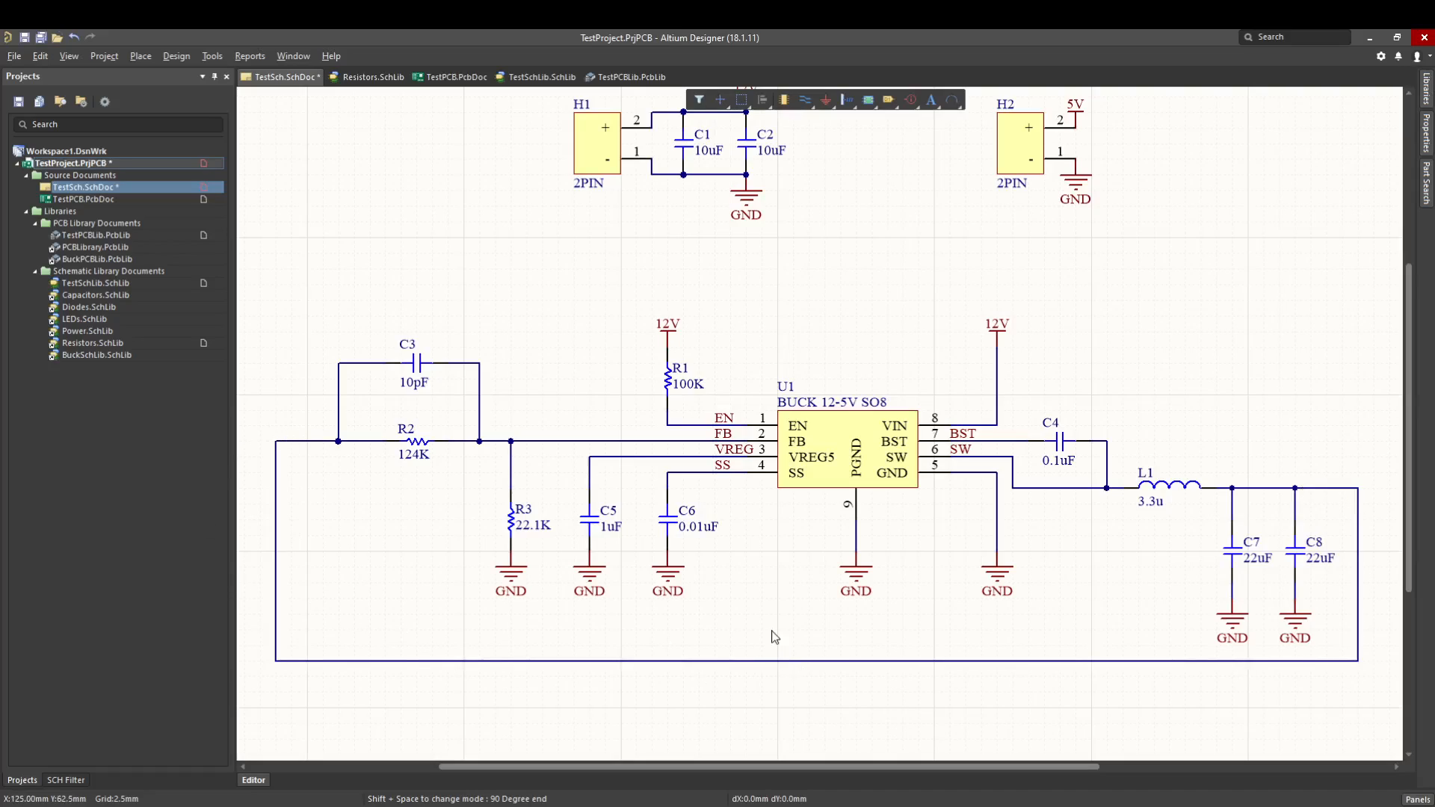
{"action": "key", "text": "ctrl+z"}
{"action": "key", "text": "ctrl+z"}
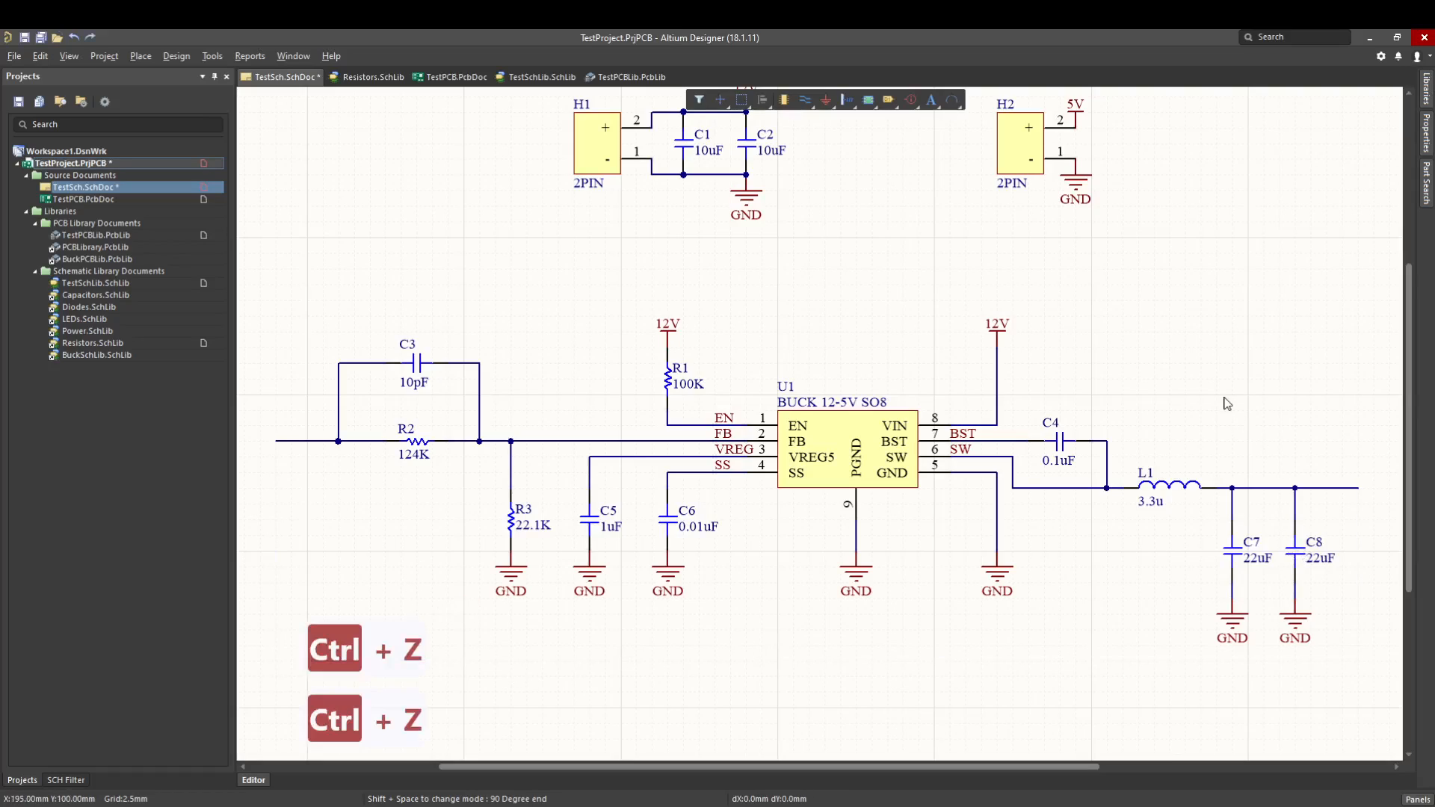
Place upright bar-style power ports named 5V at the open wire end beside R2 and at the output wire's end beyond C8.
{"action": "key", "text": "p"}
{"action": "key", "text": "o"}
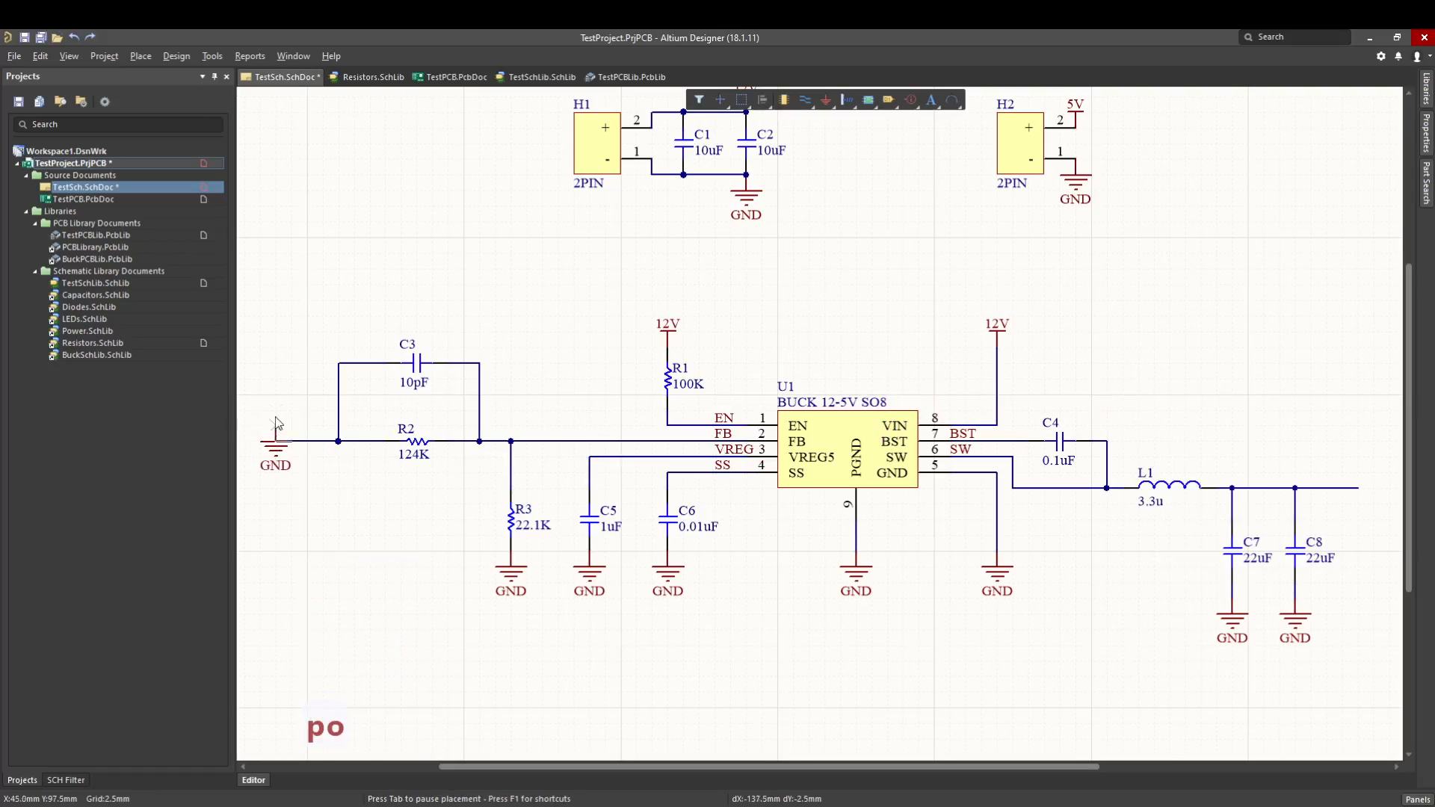
{"action": "key", "text": "space"}
{"action": "key", "text": "space"}
{"action": "key", "text": "Tab"}
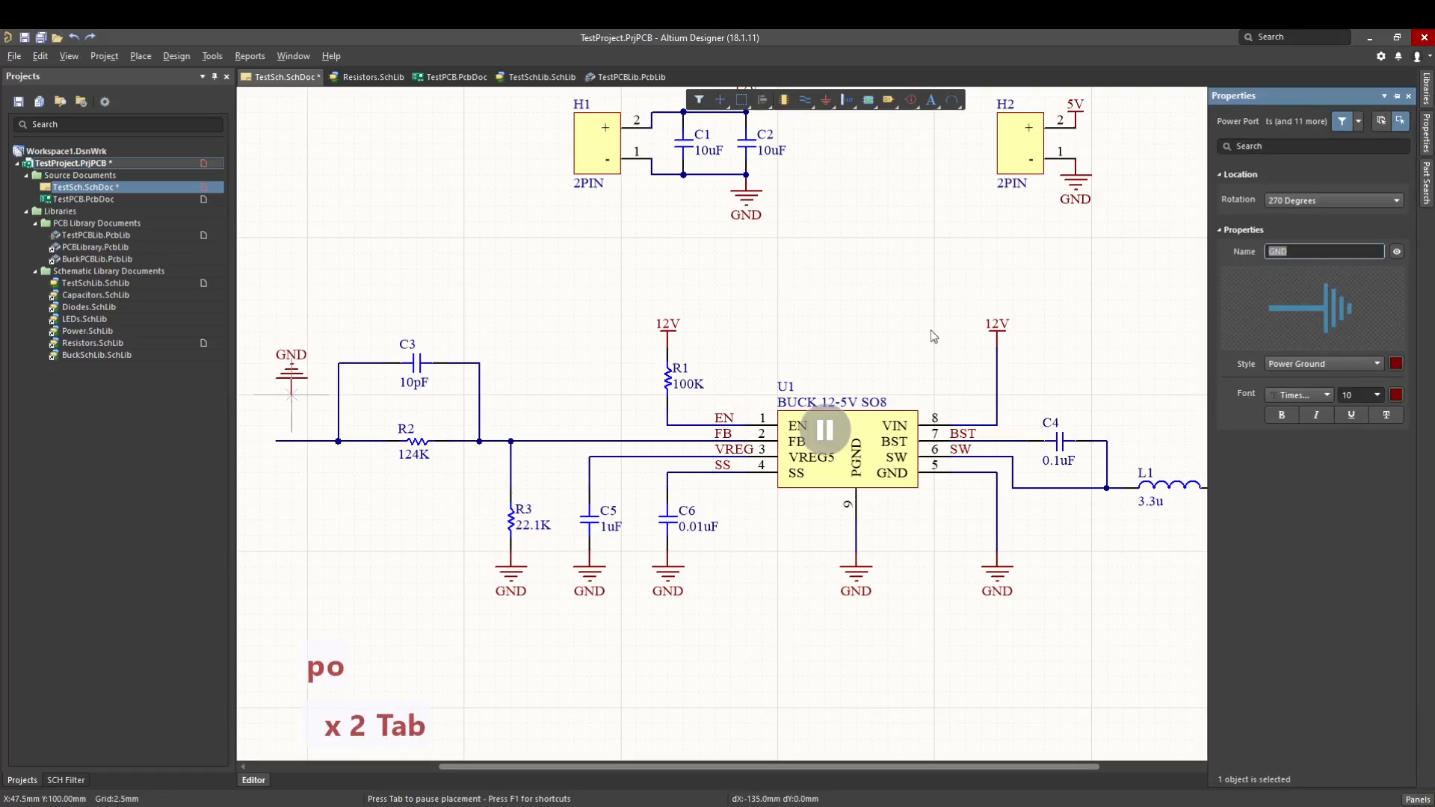
{"action": "type", "text": "5"}
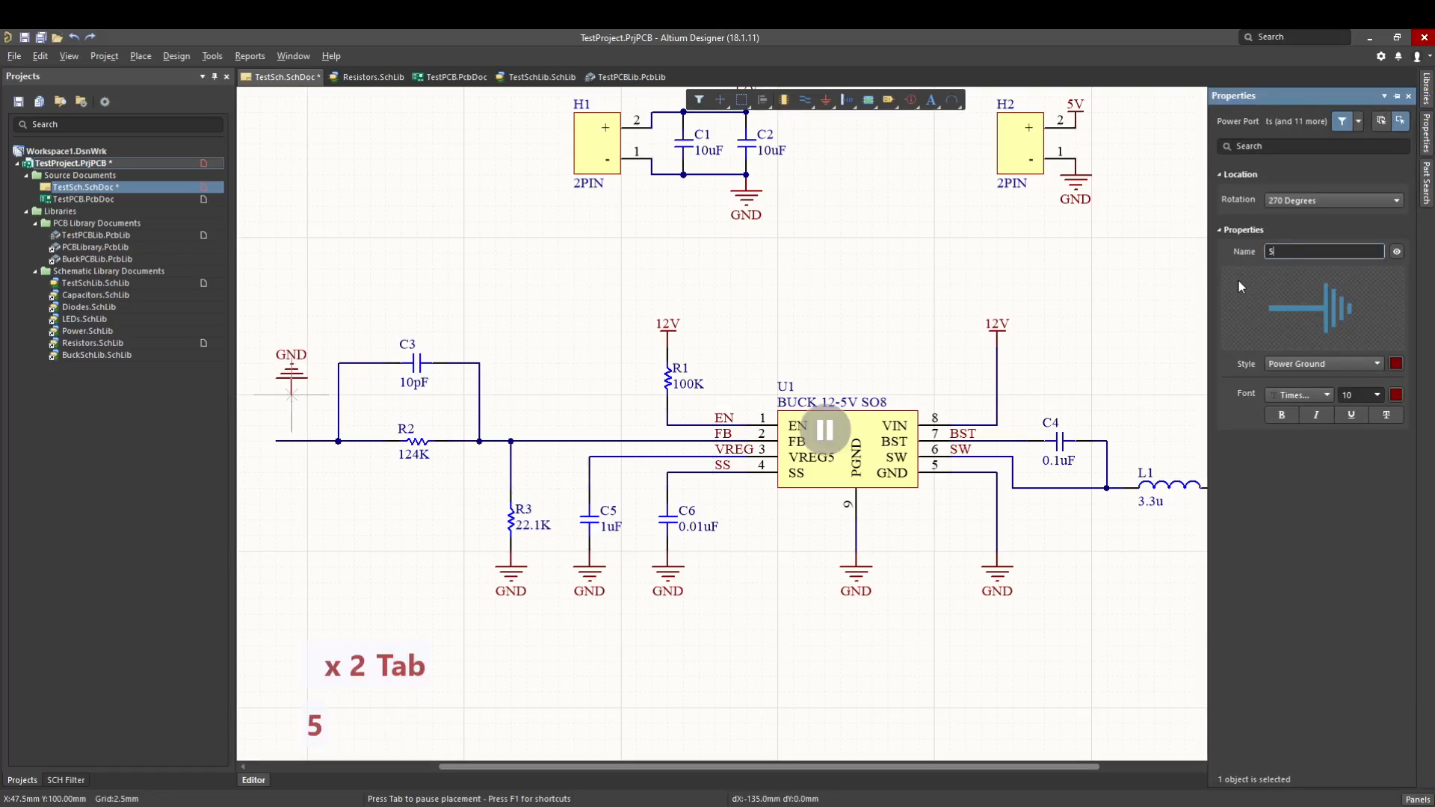
{"action": "type", "text": "V"}
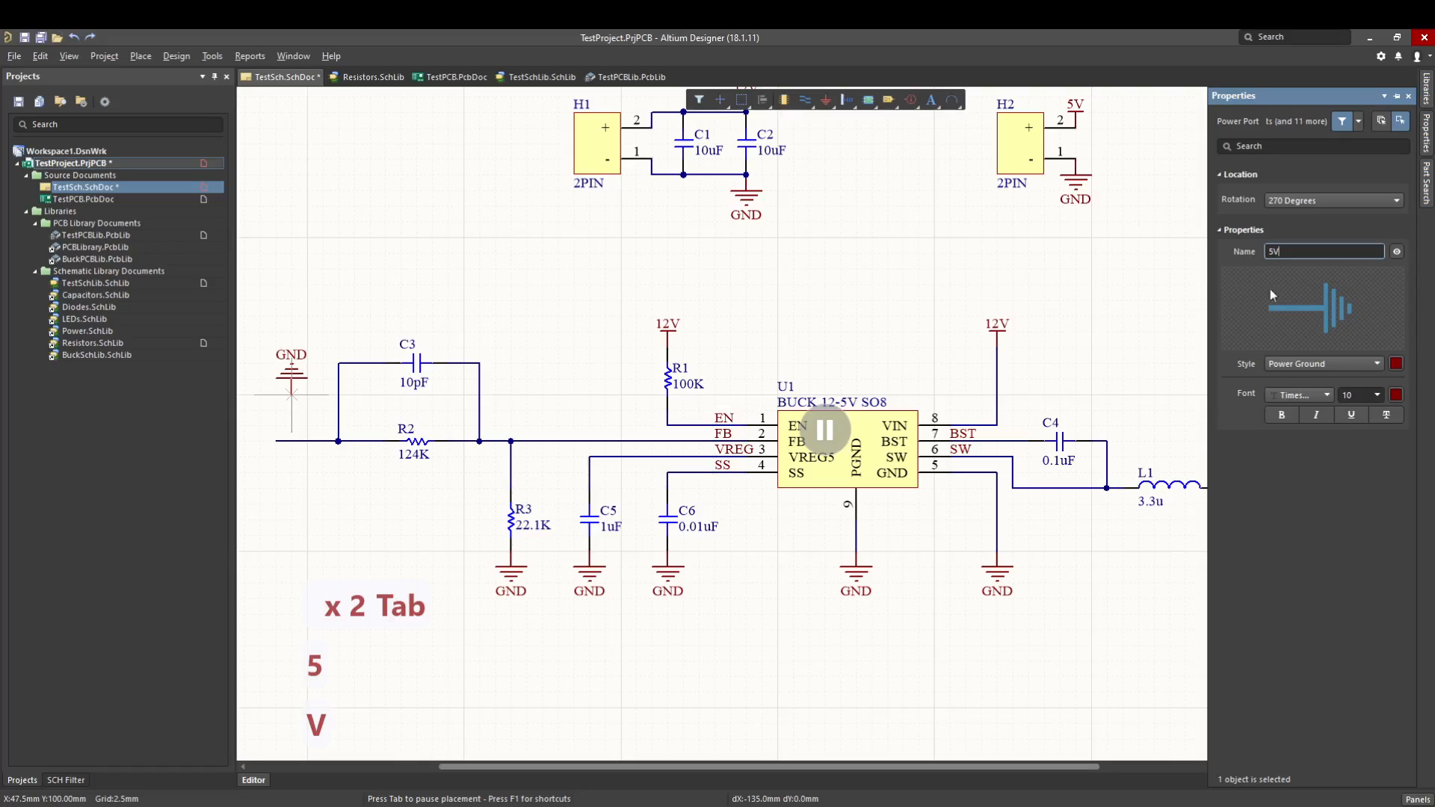
{"action": "left_click", "coordinate": [1306, 363]}
{"action": "left_click", "coordinate": [1293, 411]}
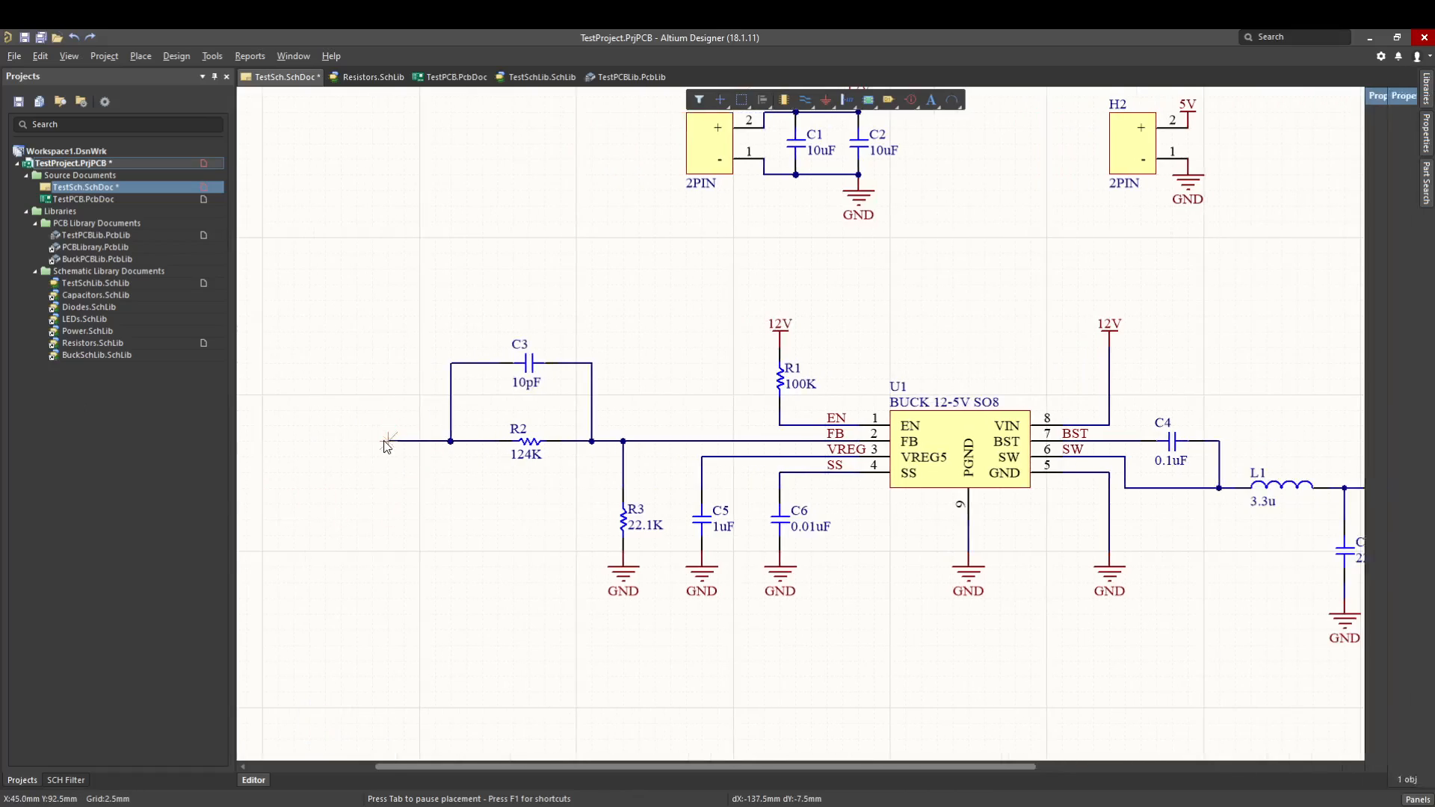
{"action": "left_click", "coordinate": [387, 447]}
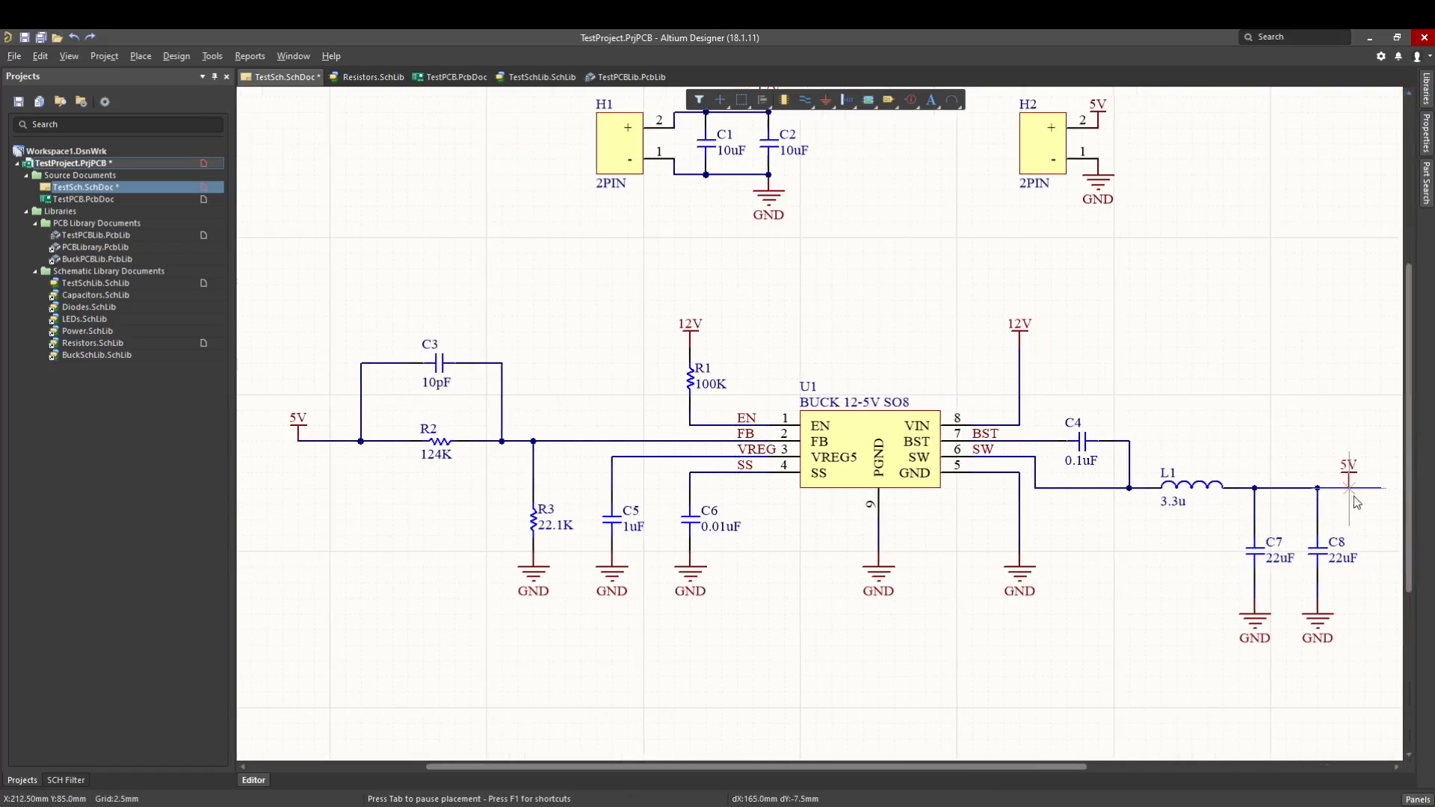
{"action": "left_click", "coordinate": [1379, 487]}
{"action": "key", "text": "Escape"}
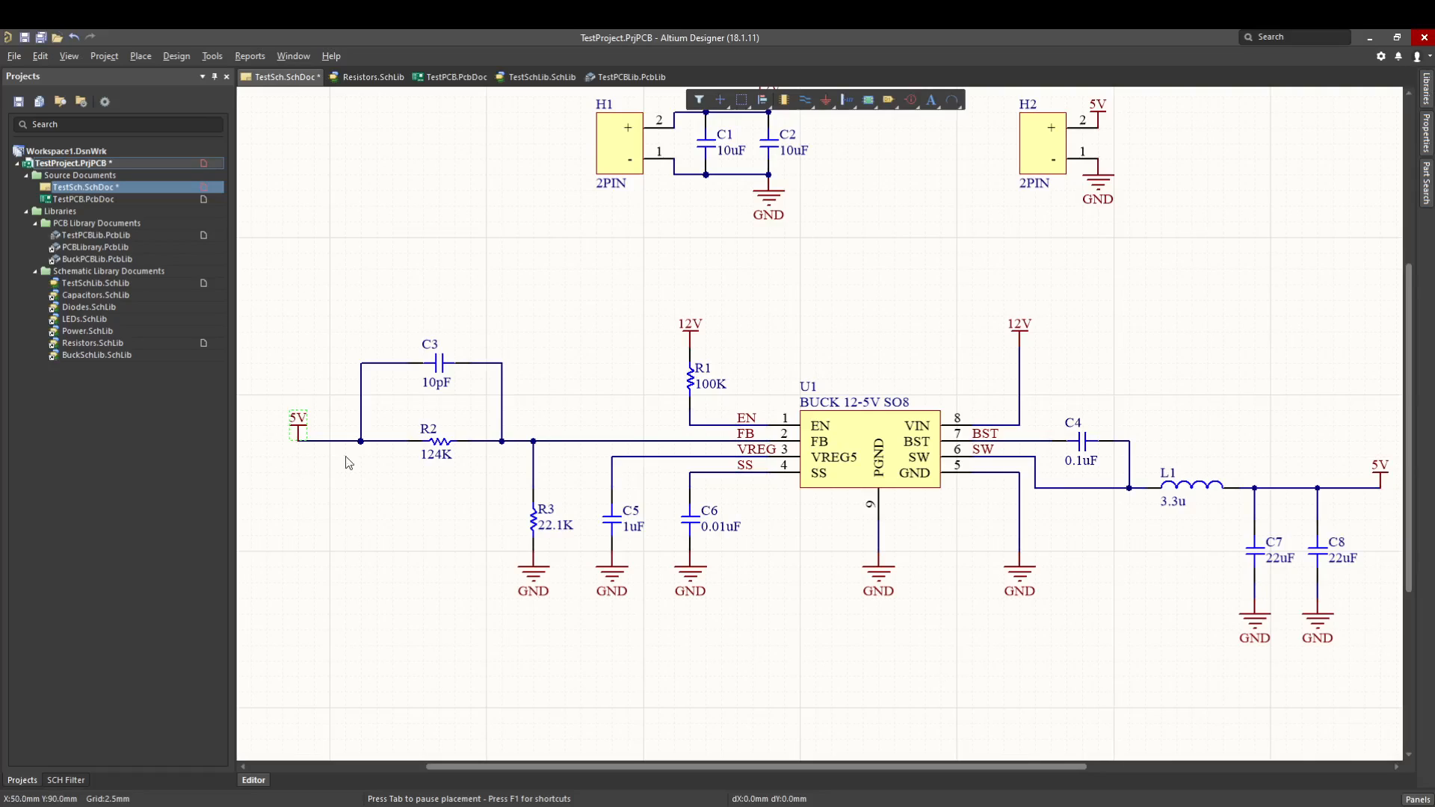
{"action": "scroll", "coordinate": [651, 404], "scroll_direction": "down", "scroll_amount": 2, "text": "ctrl"}
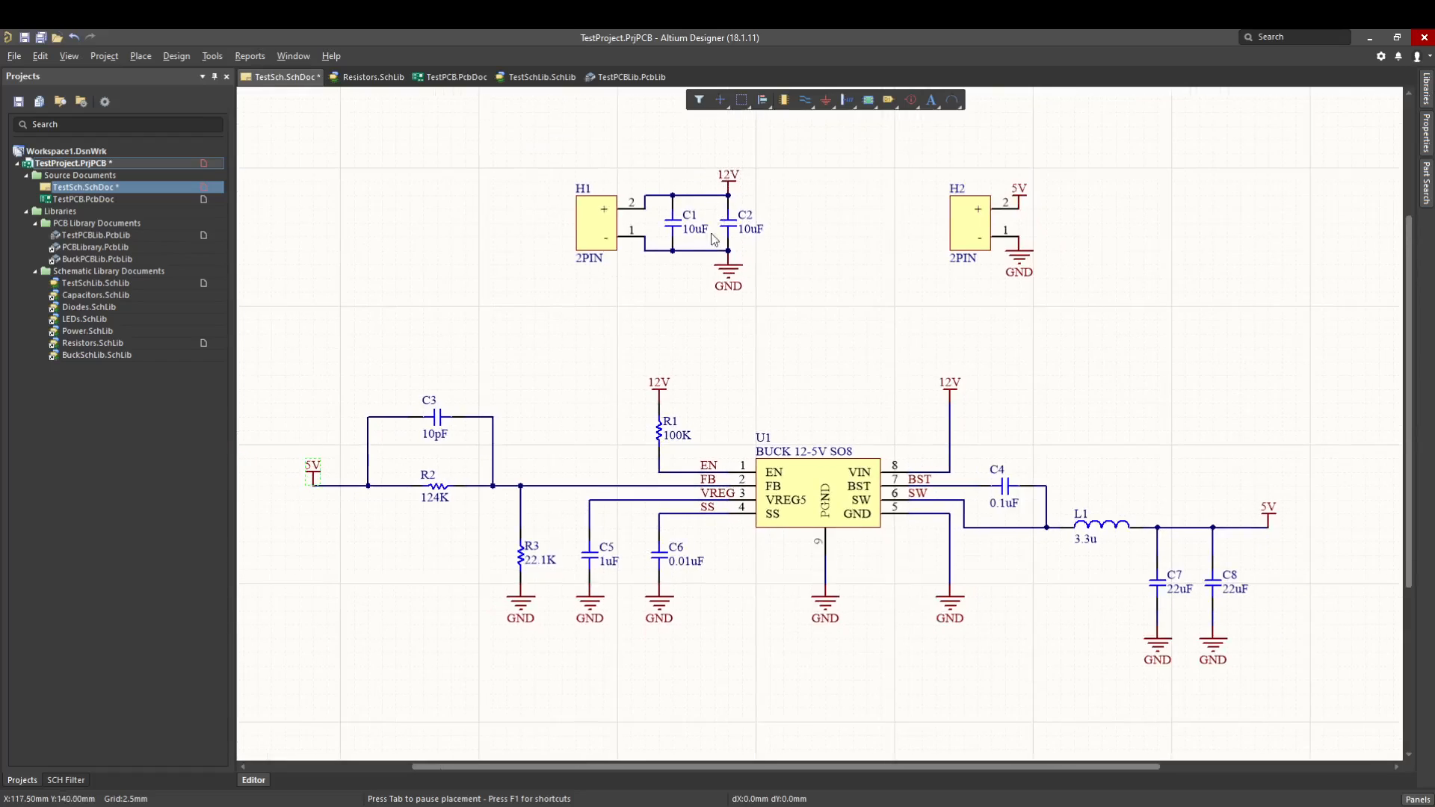
{"action": "left_click", "coordinate": [731, 291]}
{"action": "left_click", "coordinate": [790, 258]}
{"action": "left_click", "coordinate": [950, 387]}
{"action": "scroll", "coordinate": [797, 331], "scroll_direction": "down", "scroll_amount": 1, "text": "ctrl"}
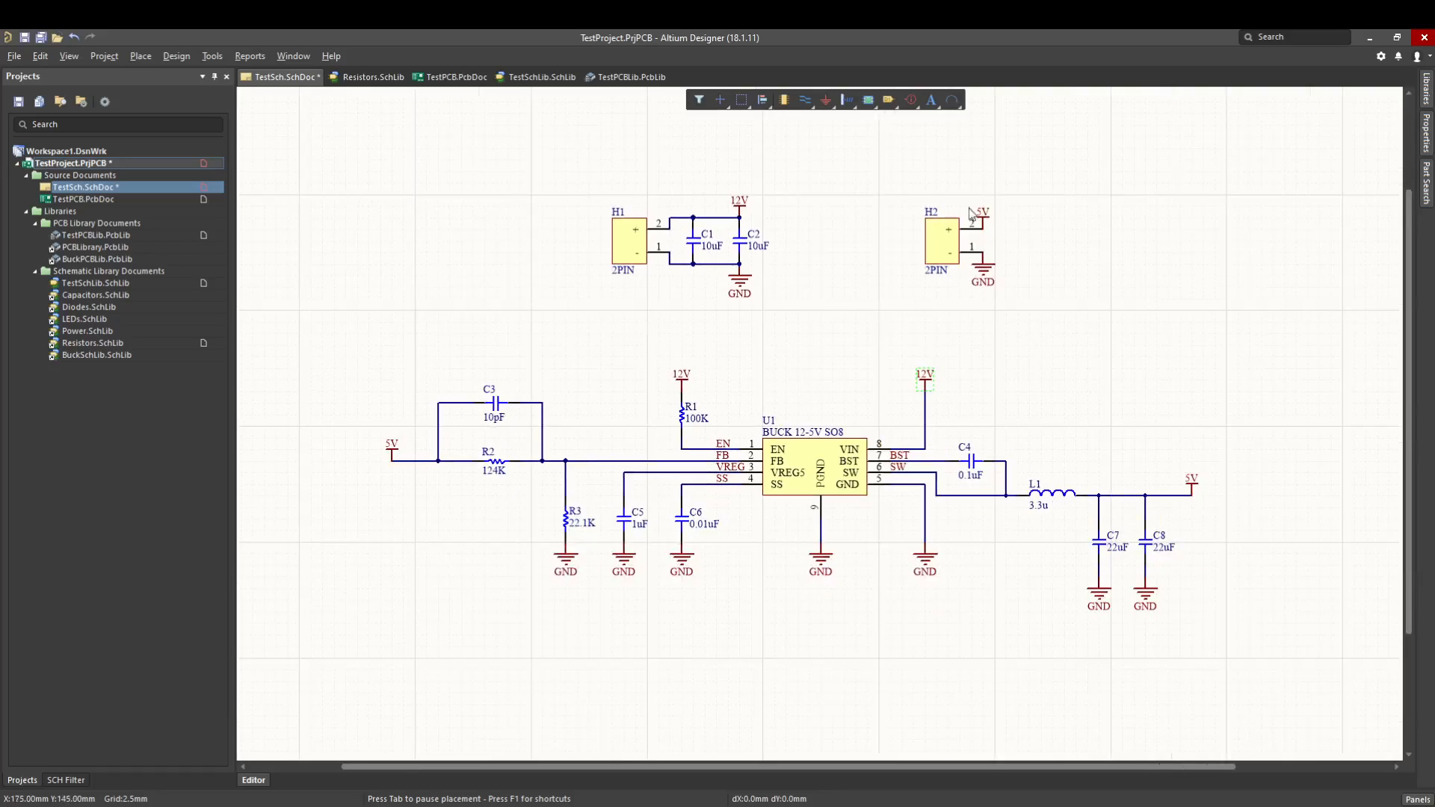